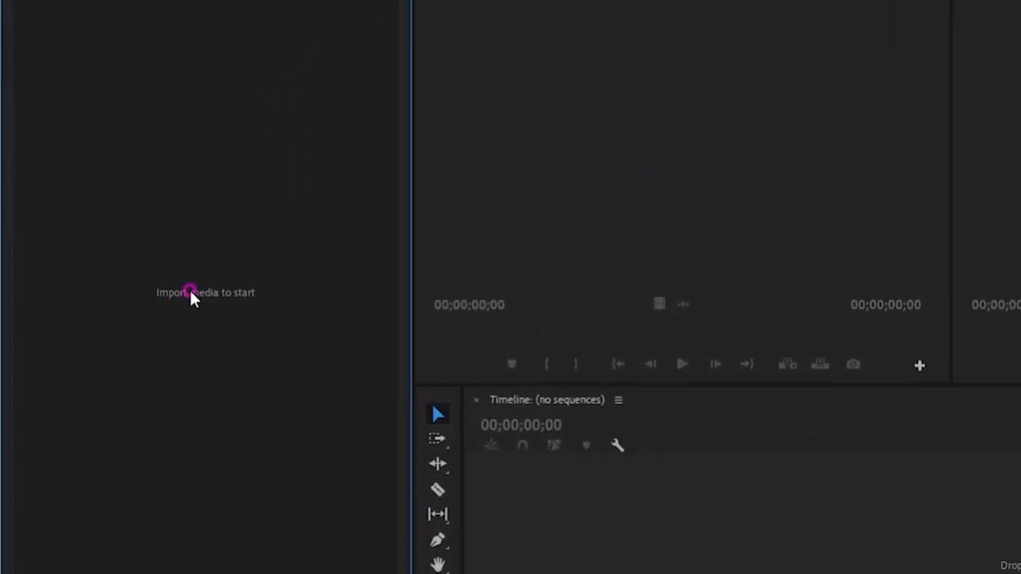
Step: Import the whole Media Files folder from the 편집하는법_프로젝트 folder into the project
{"action": "double_click", "coordinate": [191, 292]}
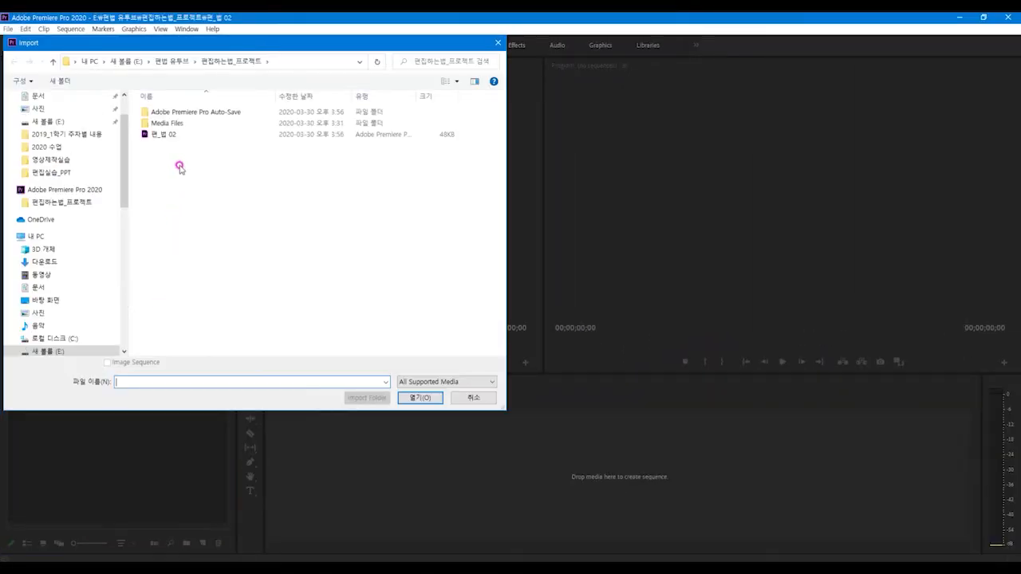
{"action": "left_click_drag", "start_coordinate": [183, 46], "coordinate": [356, 103]}
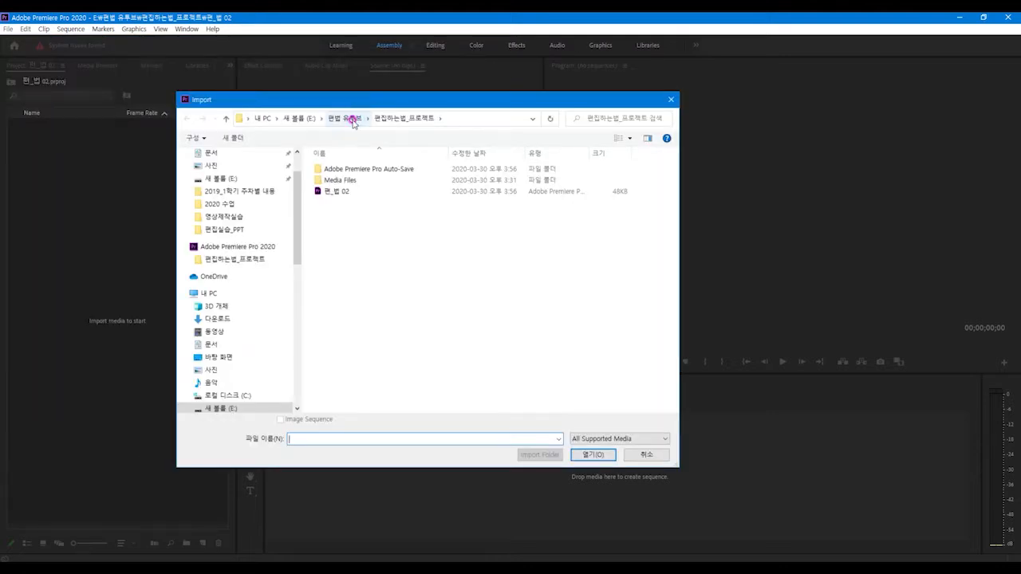
{"action": "left_click", "coordinate": [399, 179]}
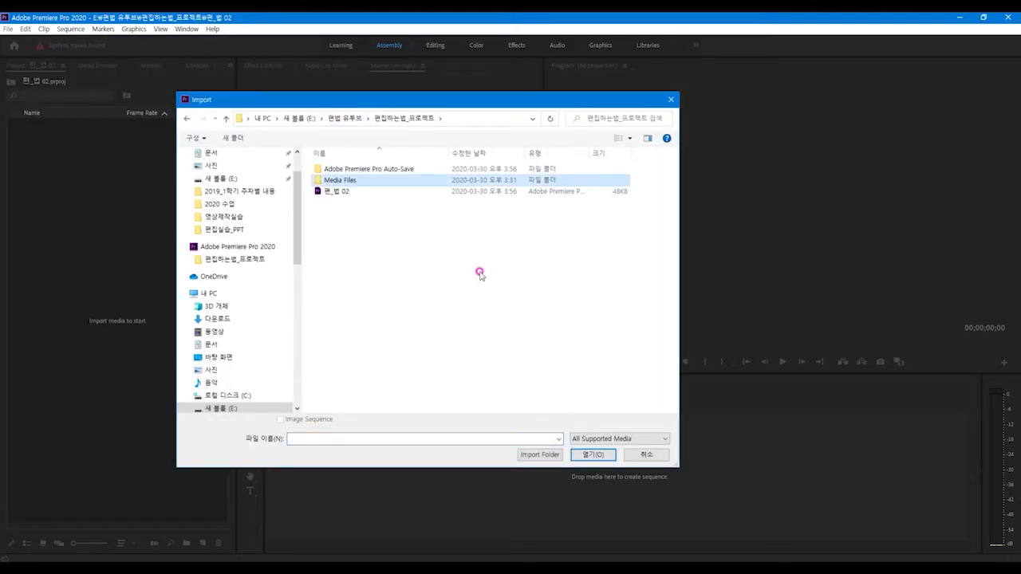
{"action": "left_click", "coordinate": [545, 459]}
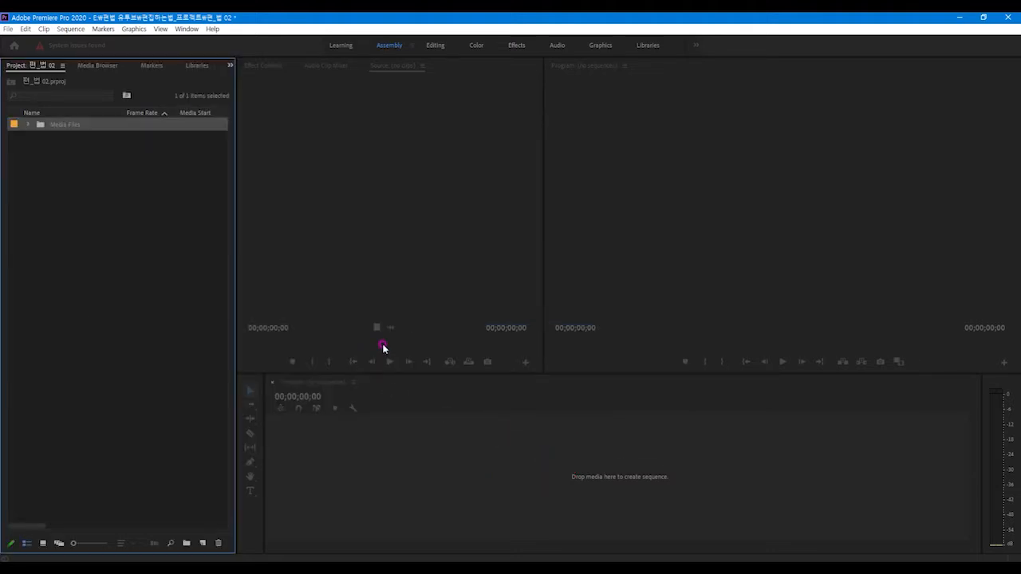
Step: Expand the Media Files bin and open its first clip, A001_C064_09224Y_001.mp4, in the Source monitor
{"action": "left_click", "coordinate": [29, 126]}
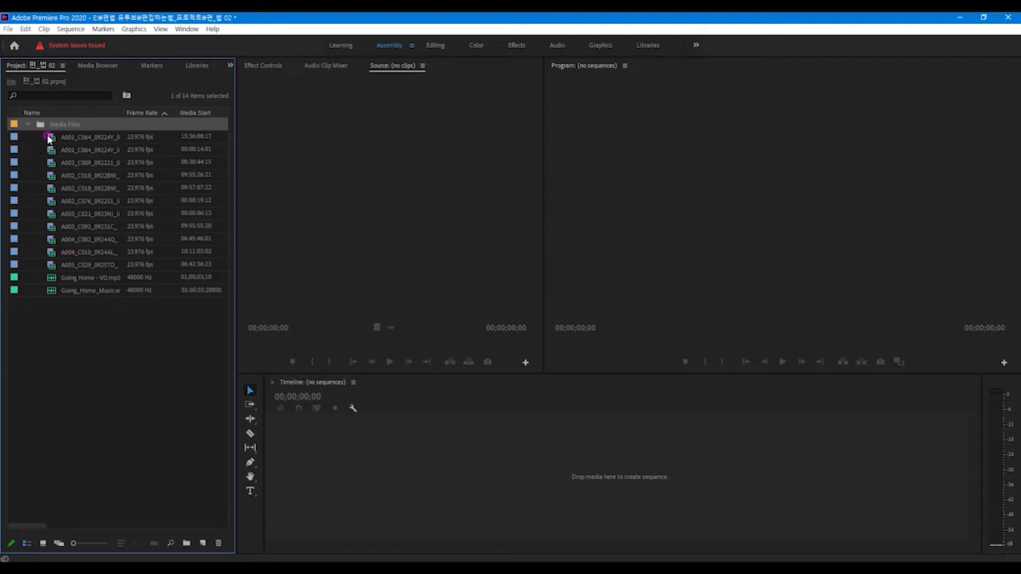
{"action": "double_click", "coordinate": [50, 137]}
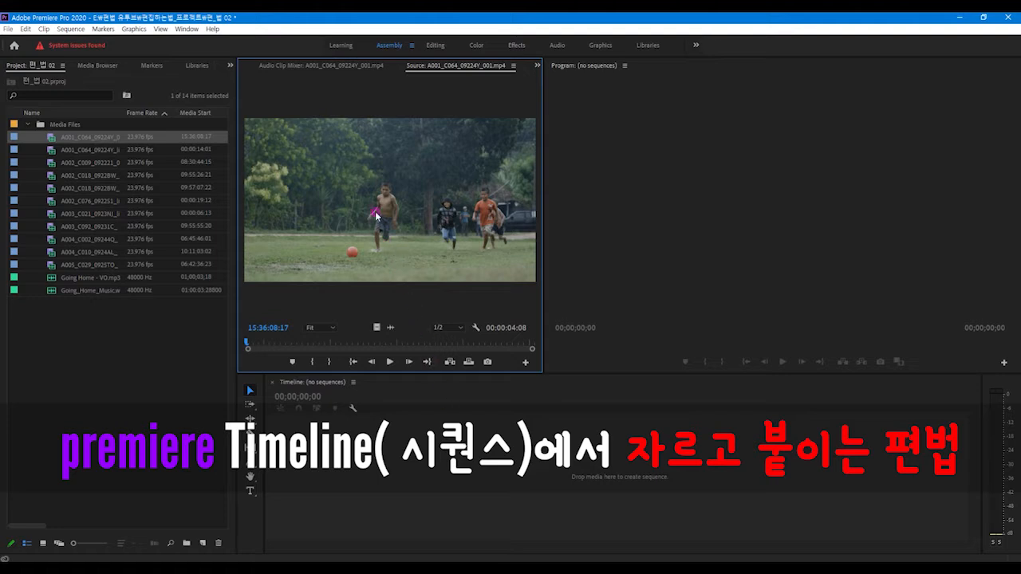
Step: Create a sequence from the source clip by placing it in the empty timeline, and briefly play it back
{"action": "left_click_drag", "start_coordinate": [375, 213], "coordinate": [321, 454]}
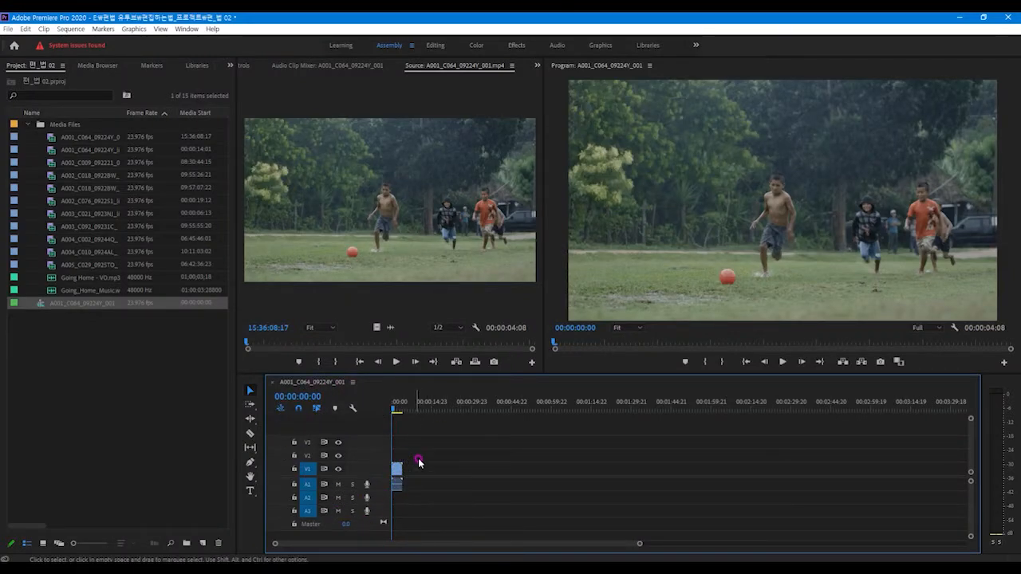
{"action": "left_click", "coordinate": [685, 235]}
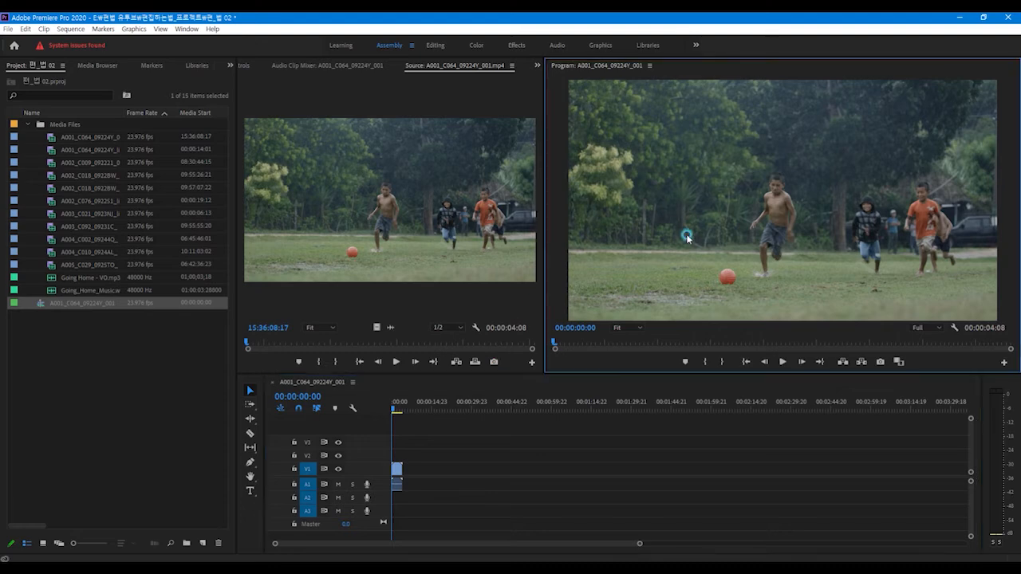
{"action": "left_click", "coordinate": [394, 408]}
{"action": "key", "text": "space"}
{"action": "key", "text": "space"}
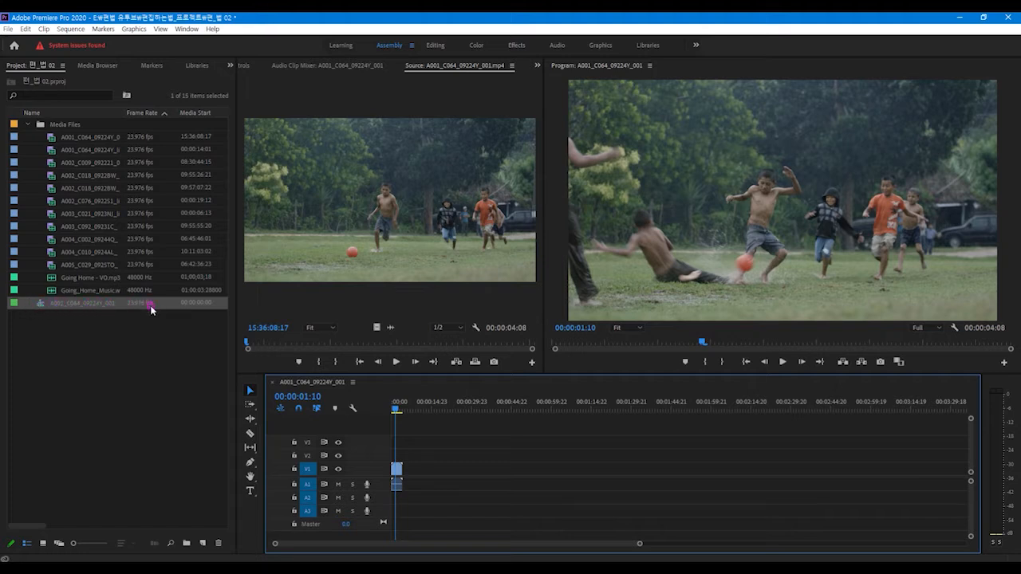
Step: Create a new sequence named 편집02 with the AVCHD 720p30 preset
{"action": "left_click", "coordinate": [109, 353]}
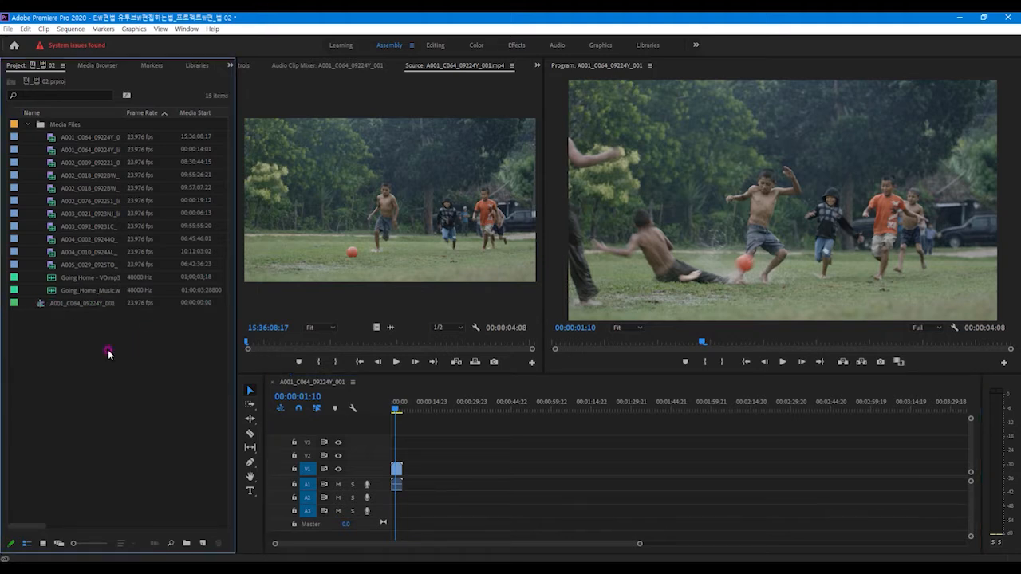
{"action": "right_click", "coordinate": [109, 353]}
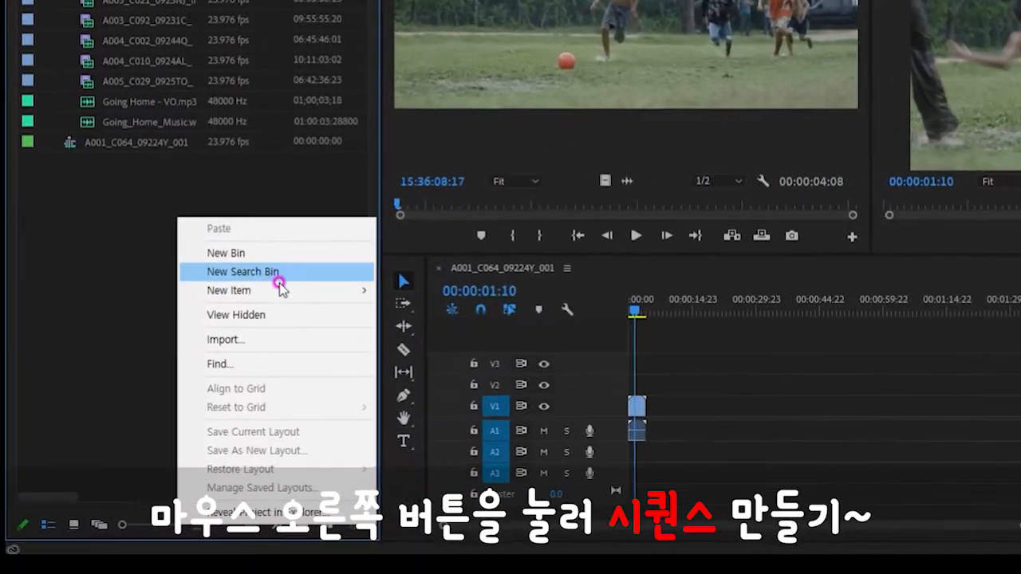
{"action": "mouse_move", "coordinate": [284, 292]}
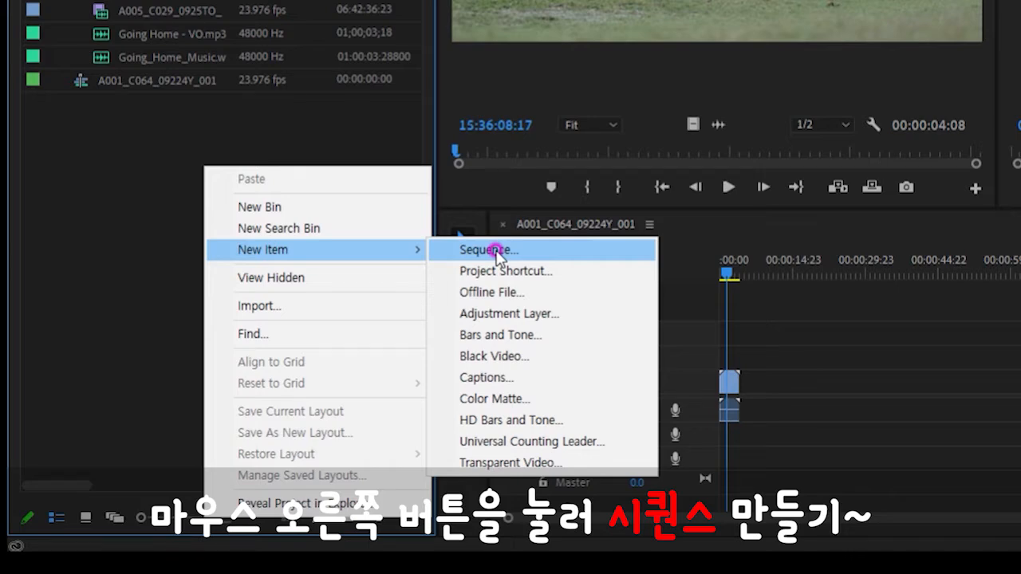
{"action": "left_click", "coordinate": [495, 250]}
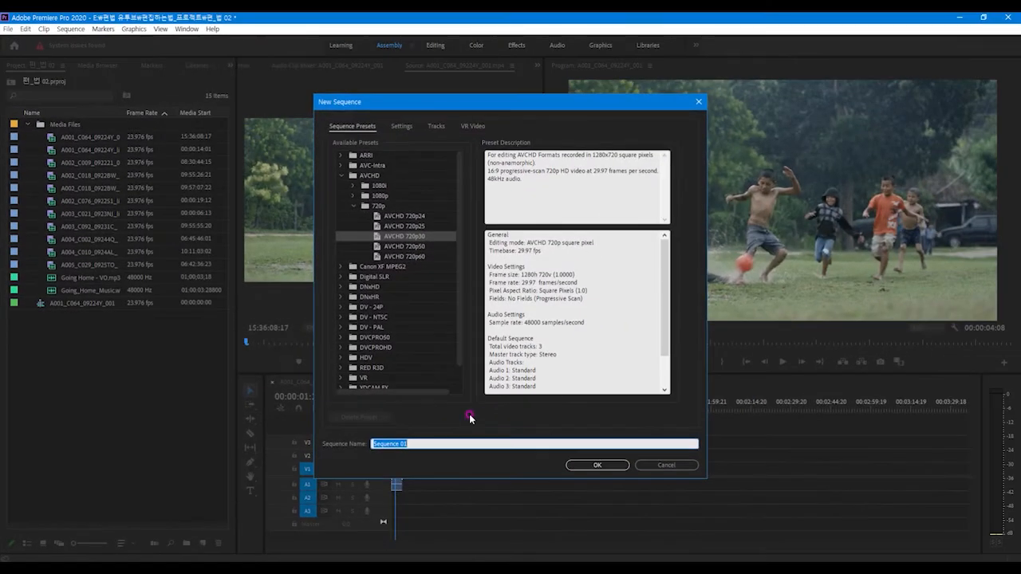
{"action": "type", "text": "VL편지"}
{"action": "key", "text": "Return"}
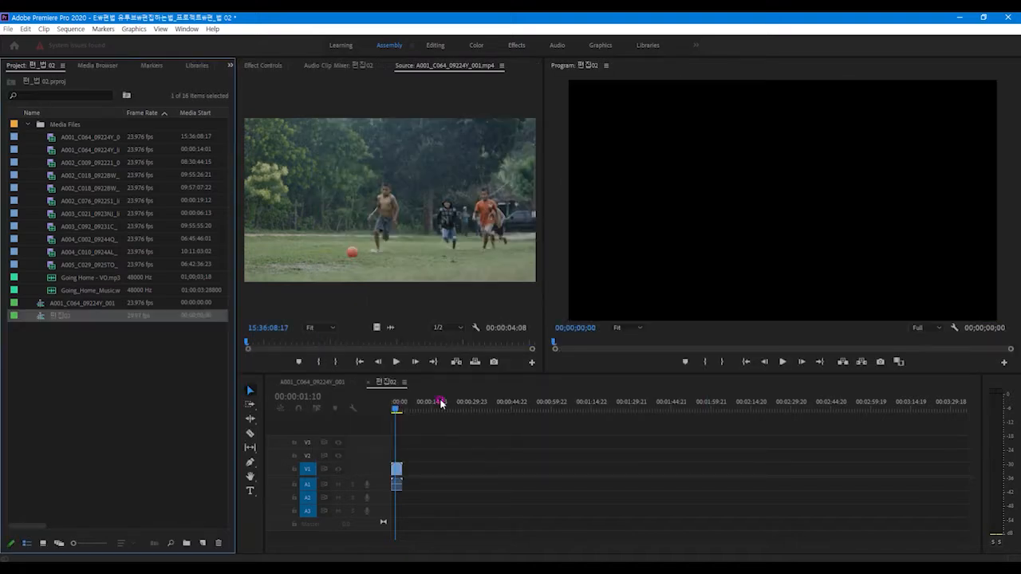
Step: Delete the clip-based sequence A001_C064_09224Y_001 from the project
{"action": "left_click", "coordinate": [40, 303]}
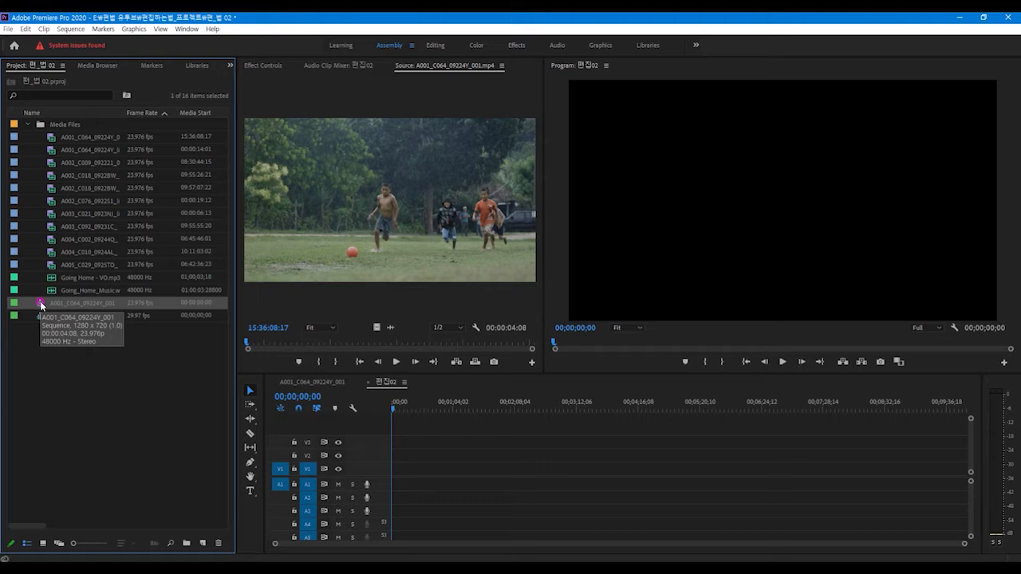
{"action": "right_click", "coordinate": [40, 300]}
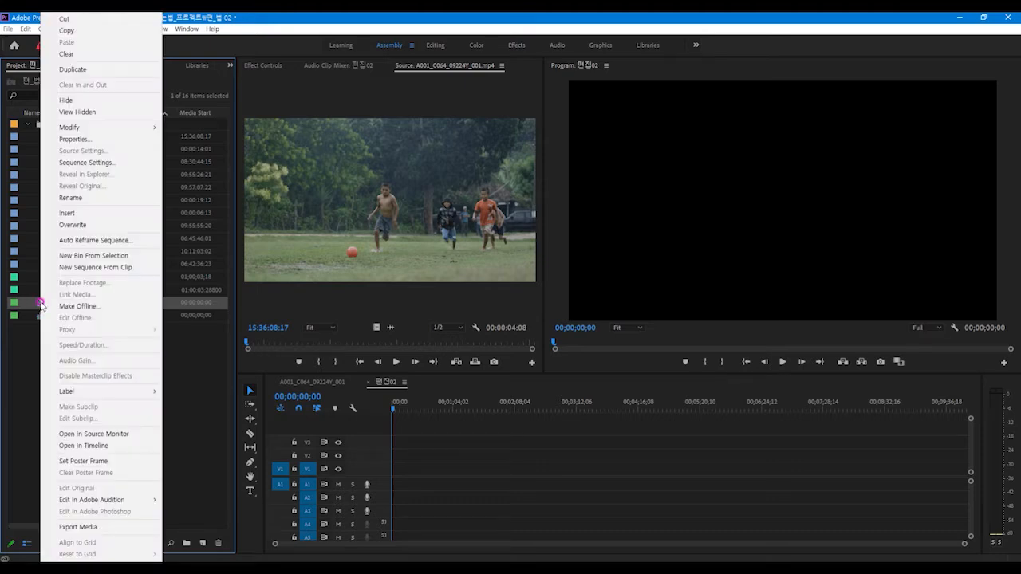
{"action": "left_click", "coordinate": [96, 25]}
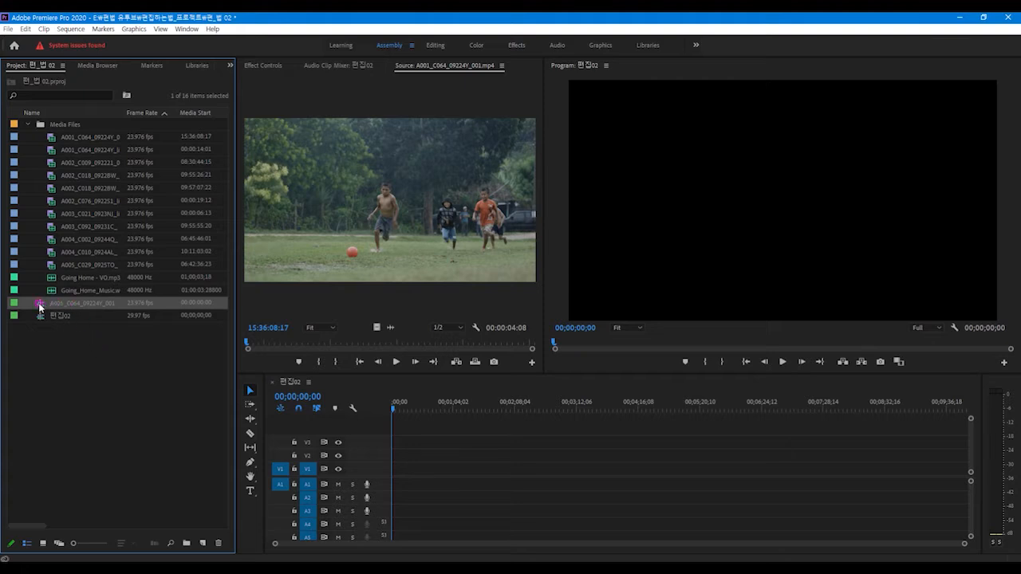
{"action": "key", "text": "Delete"}
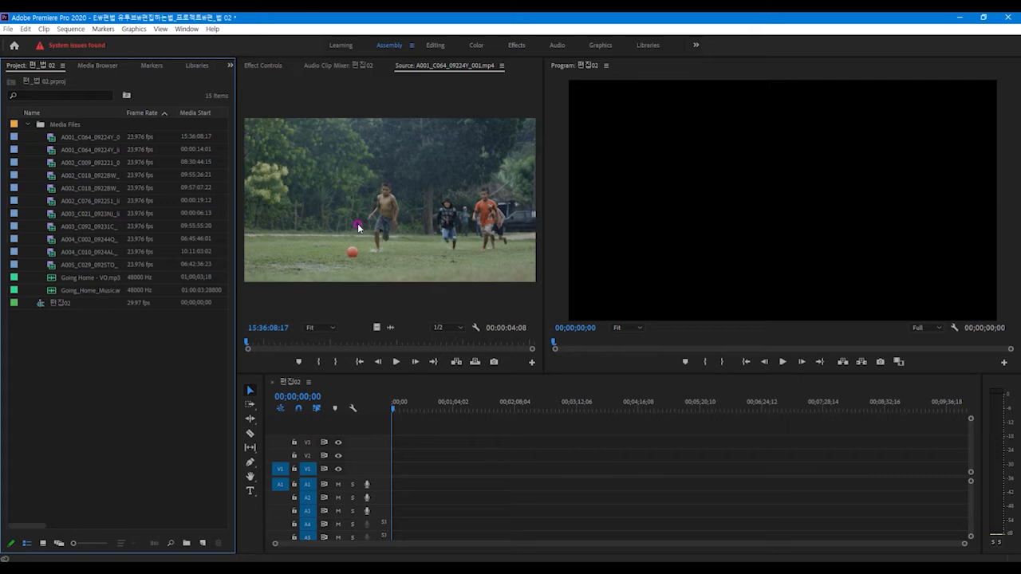
Step: Place the source clip at the start of V1 in 편집02, changing the sequence settings to match, and fit it to the timeline width
{"action": "left_click_drag", "start_coordinate": [358, 229], "coordinate": [393, 475]}
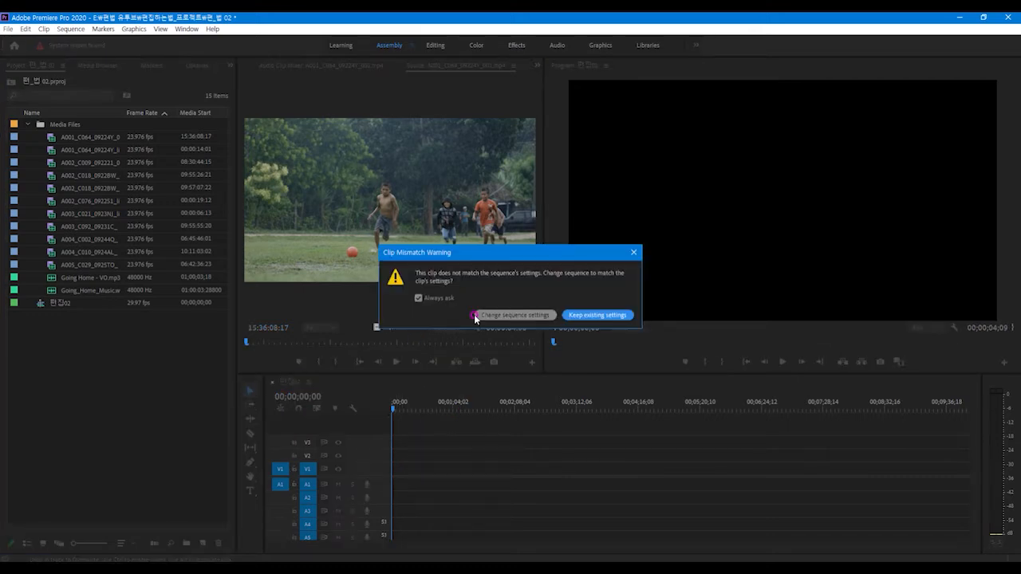
{"action": "left_click", "coordinate": [521, 316]}
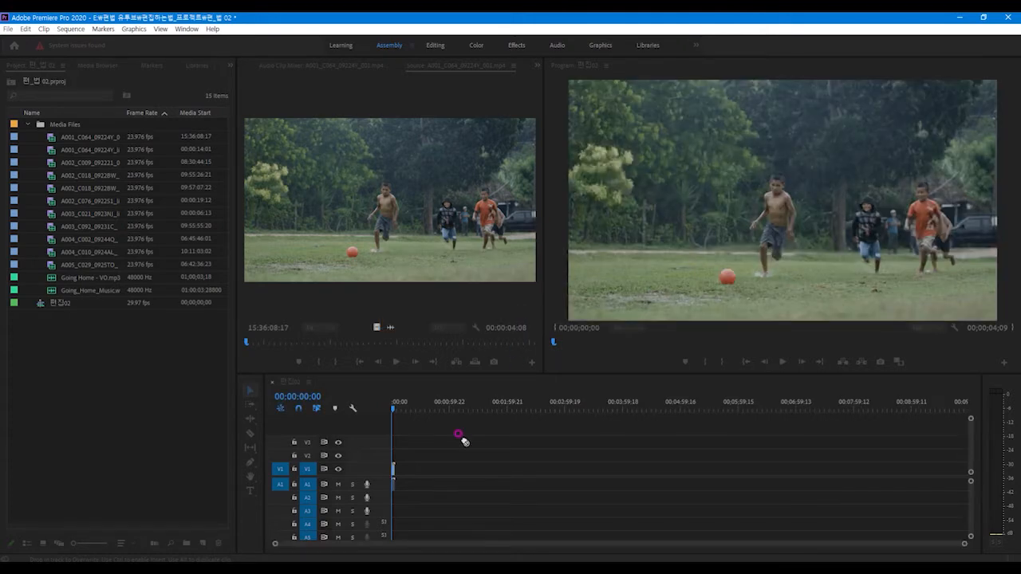
{"action": "key", "text": "backslash"}
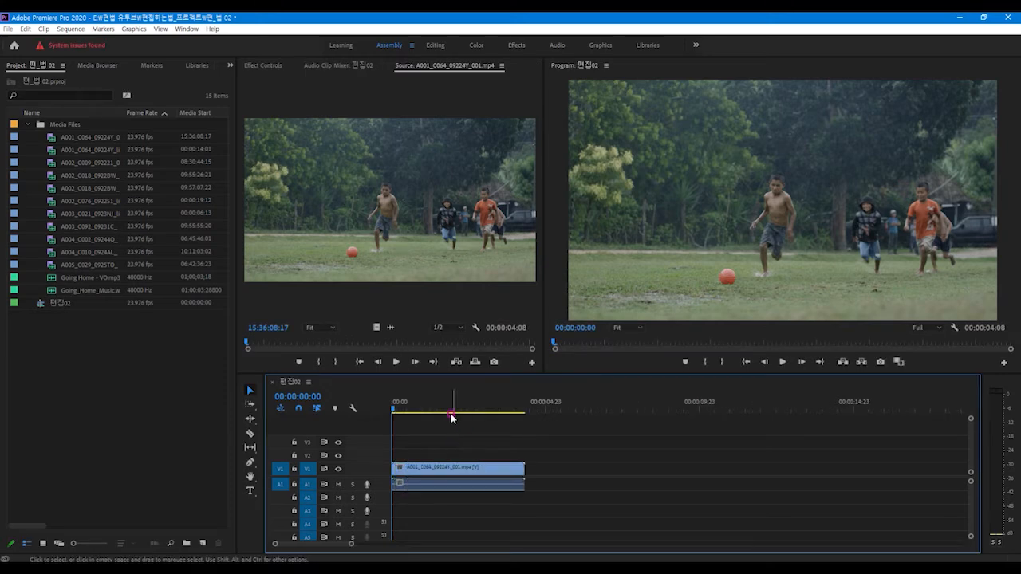
Step: Scrub through the clip in the timeline, and play and stop it to preview the footage
{"action": "left_click", "coordinate": [445, 409]}
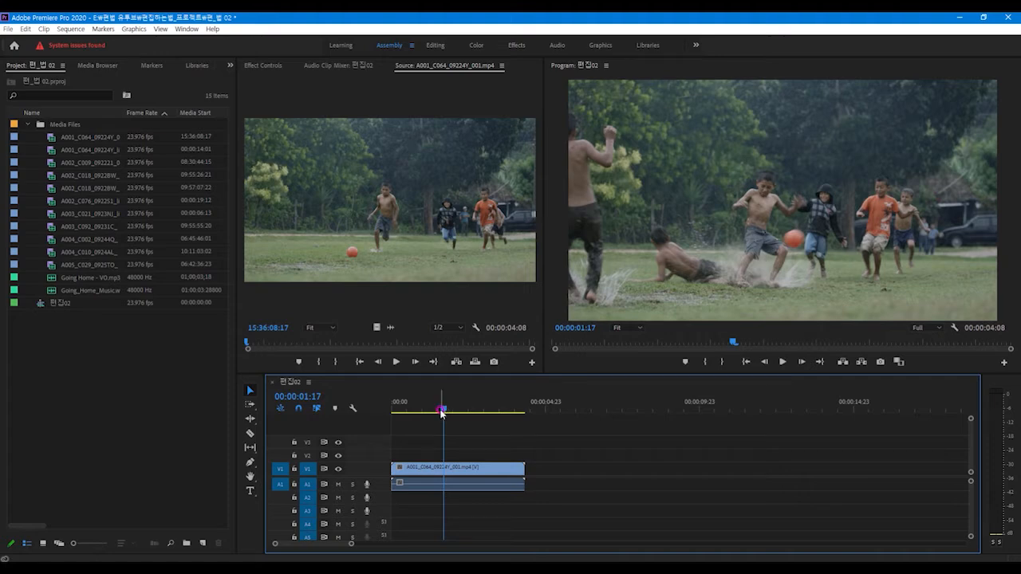
{"action": "mouse_move", "coordinate": [445, 409]}
{"action": "left_mouse_down"}
{"action": "mouse_move", "coordinate": [478, 409]}
{"action": "mouse_move", "coordinate": [424, 415]}
{"action": "mouse_move", "coordinate": [474, 416]}
{"action": "mouse_move", "coordinate": [446, 415]}
{"action": "mouse_move", "coordinate": [456, 415]}
{"action": "left_mouse_up"}
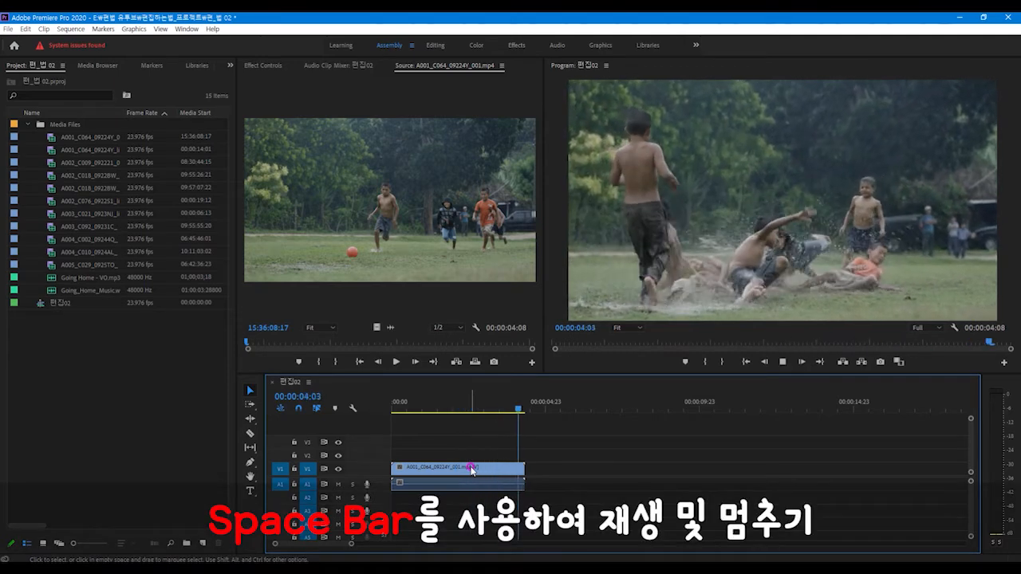
{"action": "key", "text": "space"}
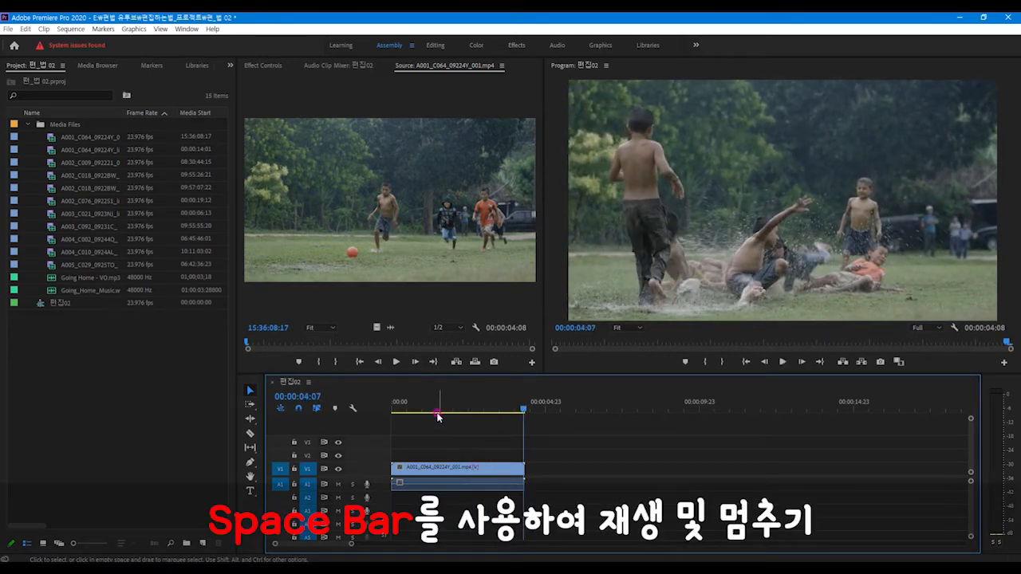
{"action": "left_click", "coordinate": [405, 413]}
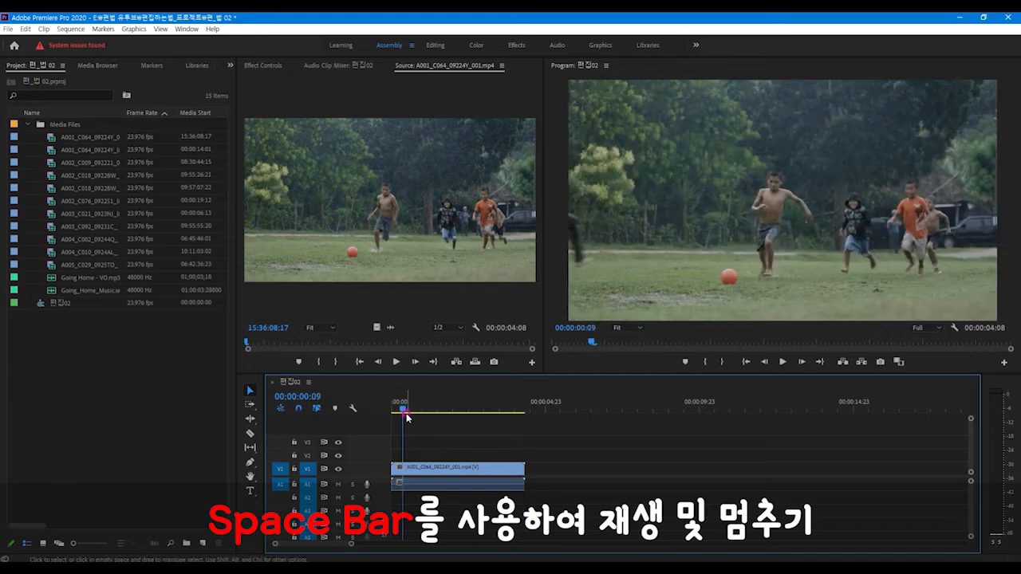
{"action": "key", "text": "space"}
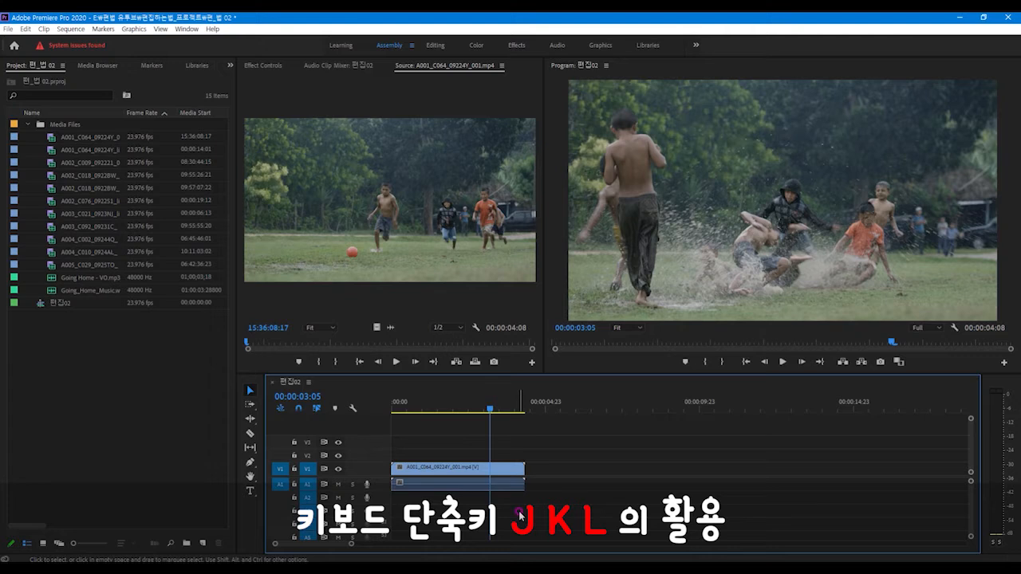
Step: Shuttle playback of the sequence in reverse and forward with stops in between, ending in reverse towards the start
{"action": "key", "text": "j"}
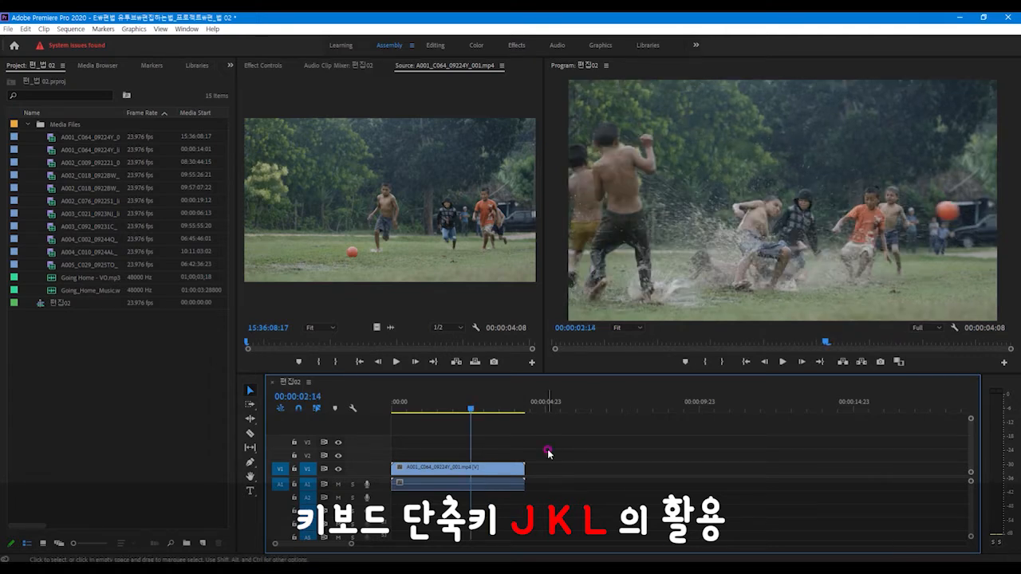
{"action": "key", "text": "l"}
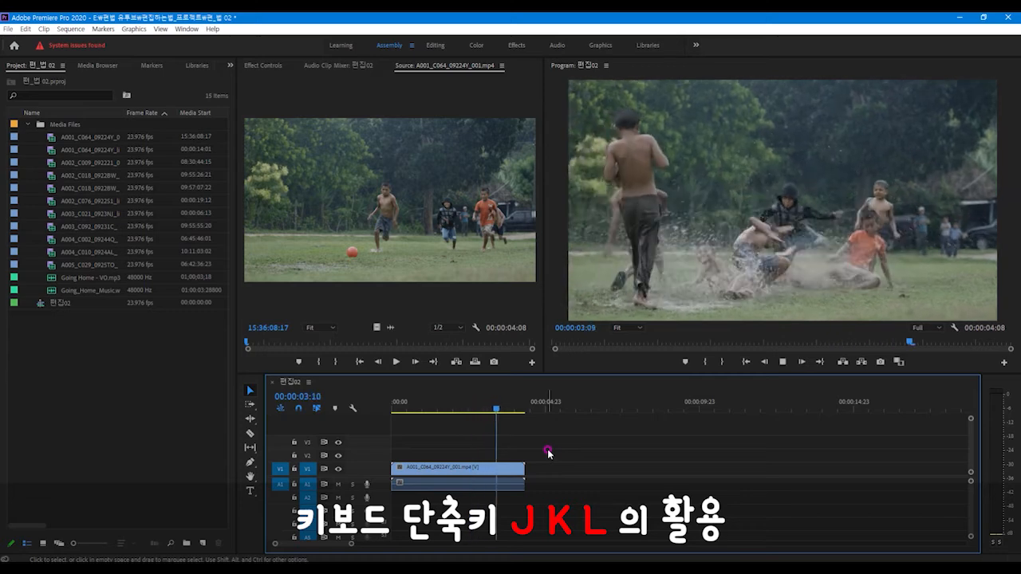
{"action": "key", "text": "k"}
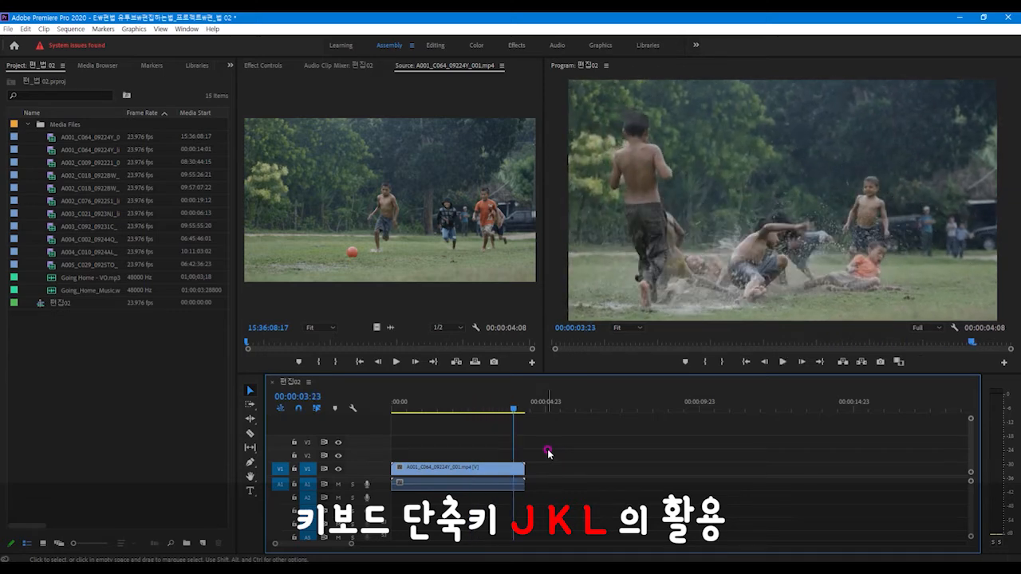
{"action": "key", "text": "j"}
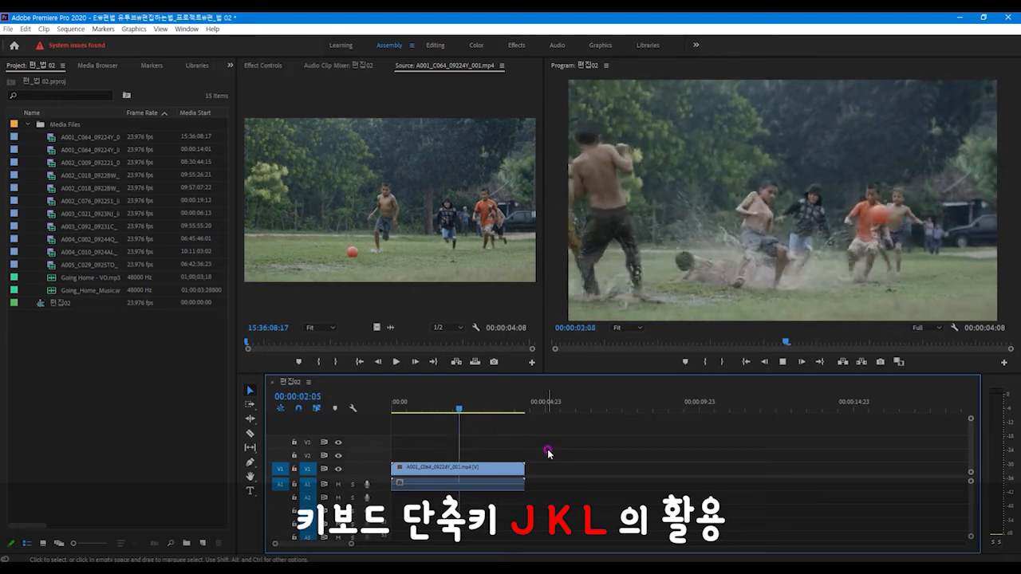
{"action": "key", "text": "k"}
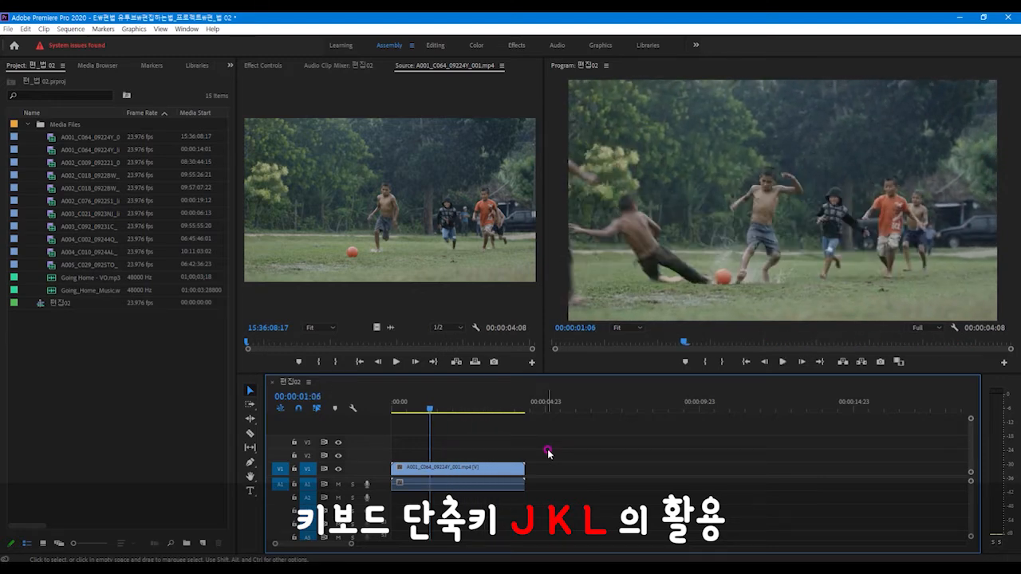
{"action": "key", "text": "l"}
{"action": "key", "text": "k"}
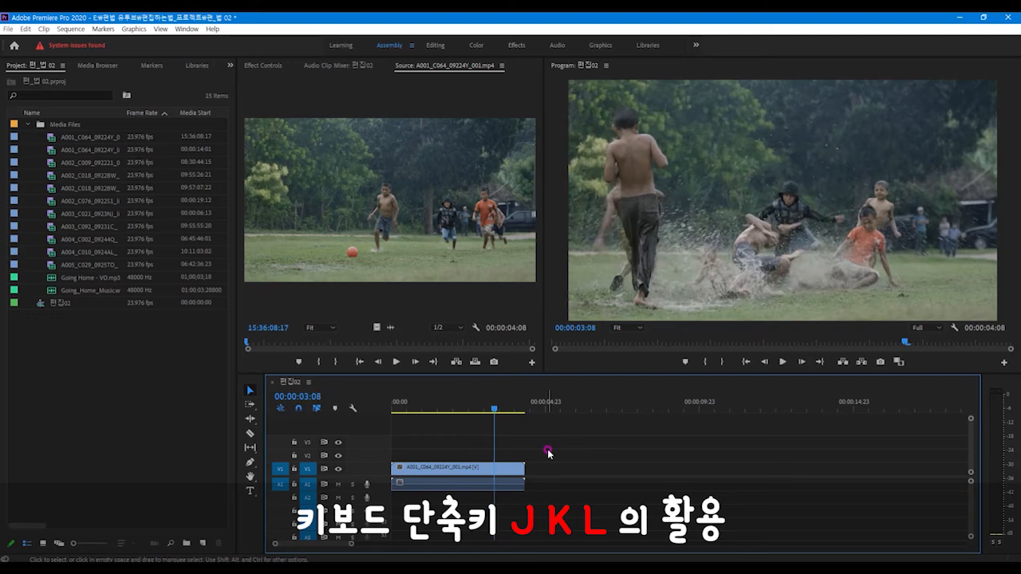
{"action": "key", "text": "j"}
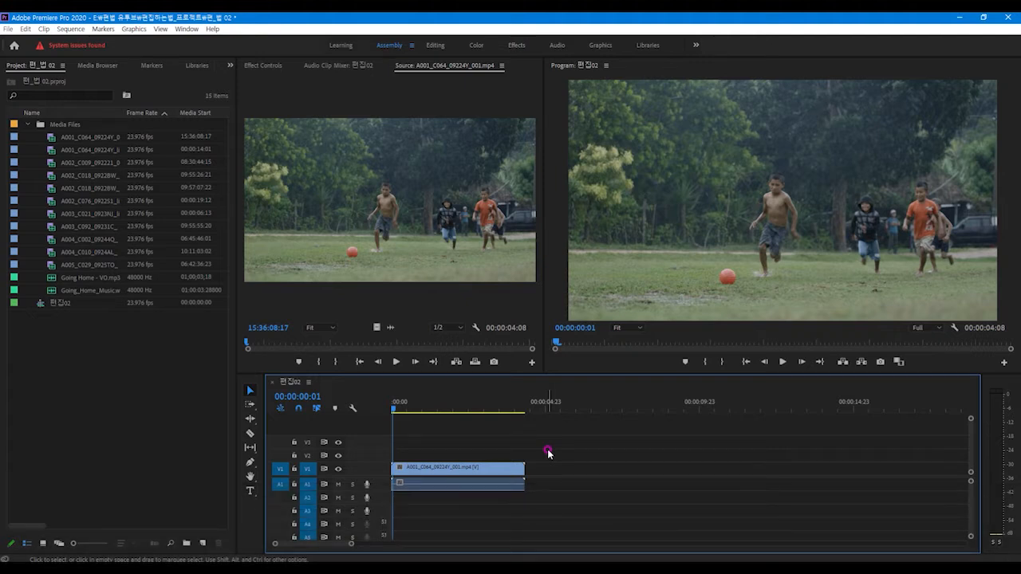
Step: Step the playhead forward frame by frame from the beginning of the clip
{"action": "key", "text": "Right"}
{"action": "key", "text": "Right"}
{"action": "key", "text": "Right"}
{"action": "key", "text": "Right"}
{"action": "key", "text": "Right"}
{"action": "key", "text": "Right"}
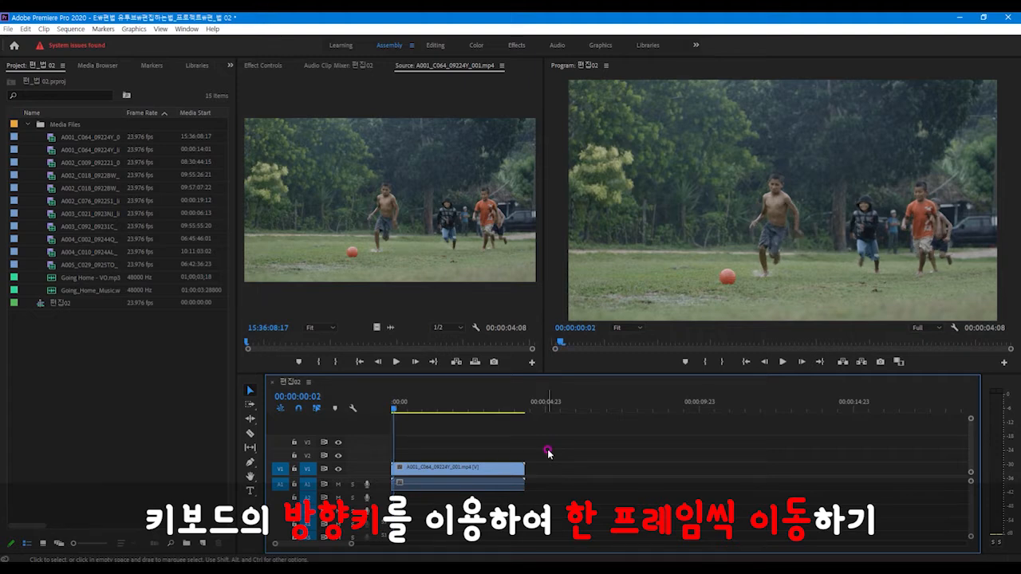
{"action": "key", "text": "Right"}
{"action": "key", "text": "Right"}
{"action": "key", "text": "Right"}
{"action": "key", "text": "Right"}
{"action": "key", "text": "Right"}
{"action": "key", "text": "Right"}
{"action": "key", "text": "Right"}
{"action": "key", "text": "Right"}
{"action": "key", "text": "Right"}
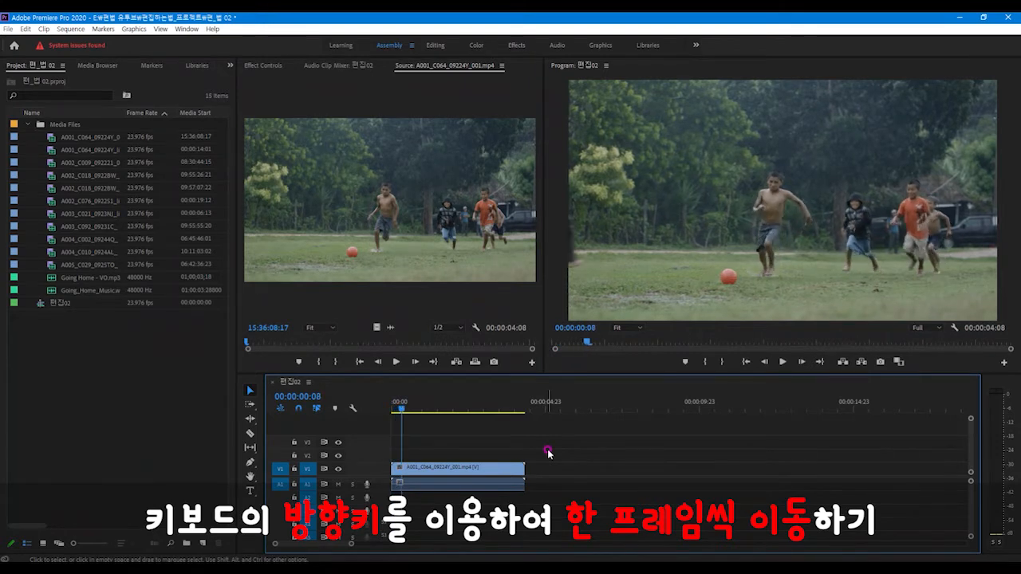
Step: Advance the playhead frame by frame through the clip to about 00:00:01:03, where the ball is kicked
{"action": "key", "text": "Right"}
{"action": "key", "text": "Right"}
{"action": "key", "text": "Right"}
{"action": "key", "text": "Right"}
{"action": "key", "text": "Right"}
{"action": "key", "text": "Right"}
{"action": "key", "text": "Right"}
{"action": "key", "text": "Right"}
{"action": "key", "text": "Right"}
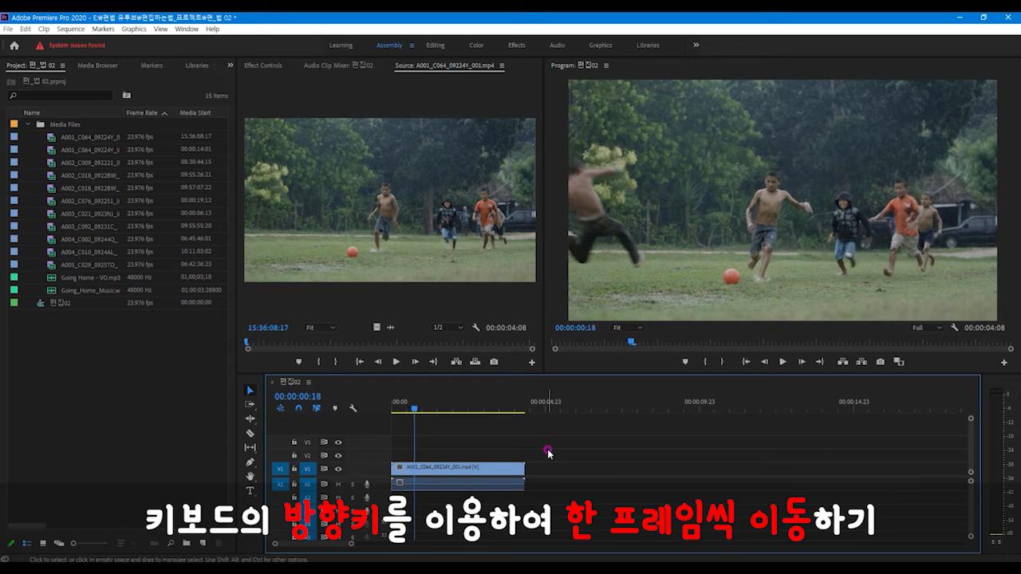
{"action": "key", "text": "Right"}
{"action": "key", "text": "Right"}
{"action": "key", "text": "Right"}
{"action": "key", "text": "Right"}
{"action": "key", "text": "Right"}
{"action": "key", "text": "Right"}
{"action": "key", "text": "Right"}
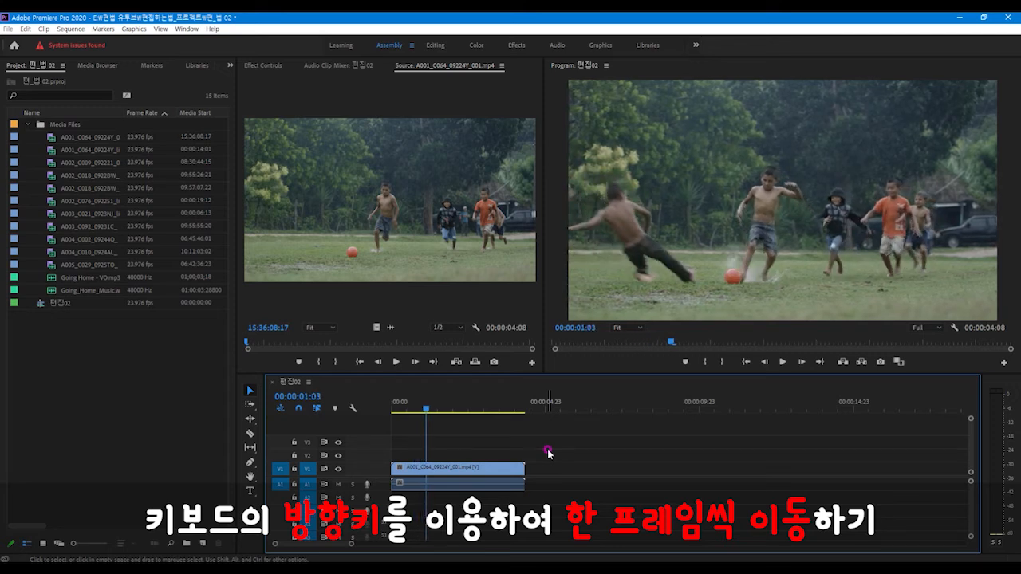
Step: Step the playhead back and forth by single frames around the kick, stopping at 00:00:01:07
{"action": "key", "text": "Left"}
{"action": "key", "text": "Left"}
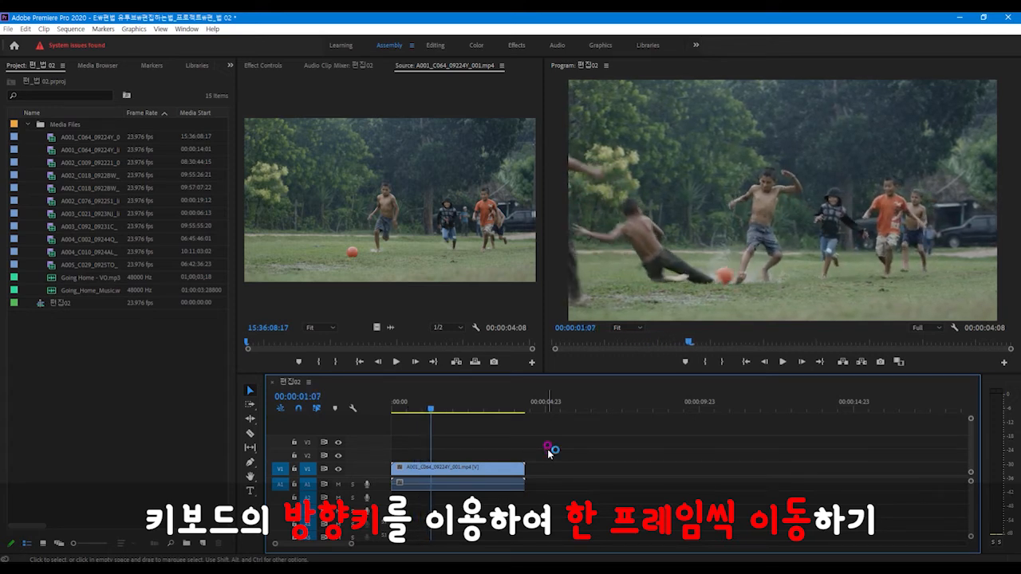
{"action": "key", "text": "Right"}
{"action": "key", "text": "Right"}
{"action": "key", "text": "Left"}
{"action": "key", "text": "Left"}
{"action": "key", "text": "Left"}
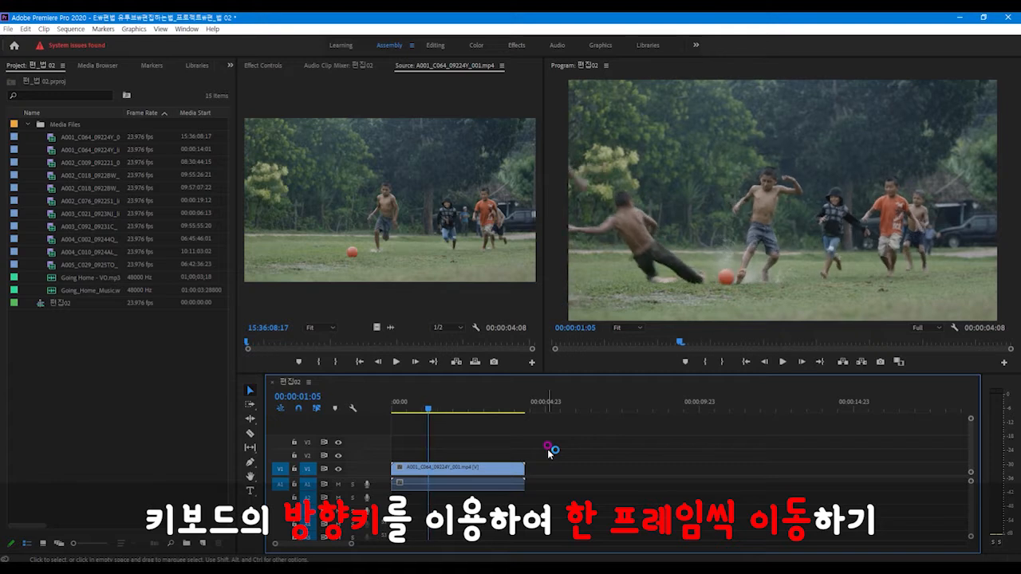
{"action": "key", "text": "Right"}
{"action": "key", "text": "Right"}
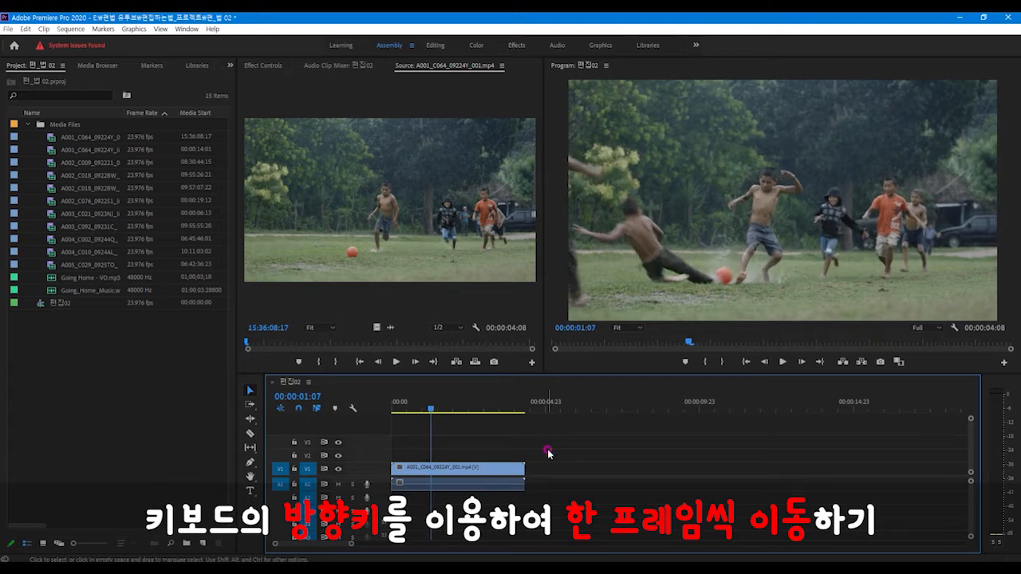
Step: Select the clip on V1 and check the trim handles at its start and end edges
{"action": "left_click", "coordinate": [481, 472]}
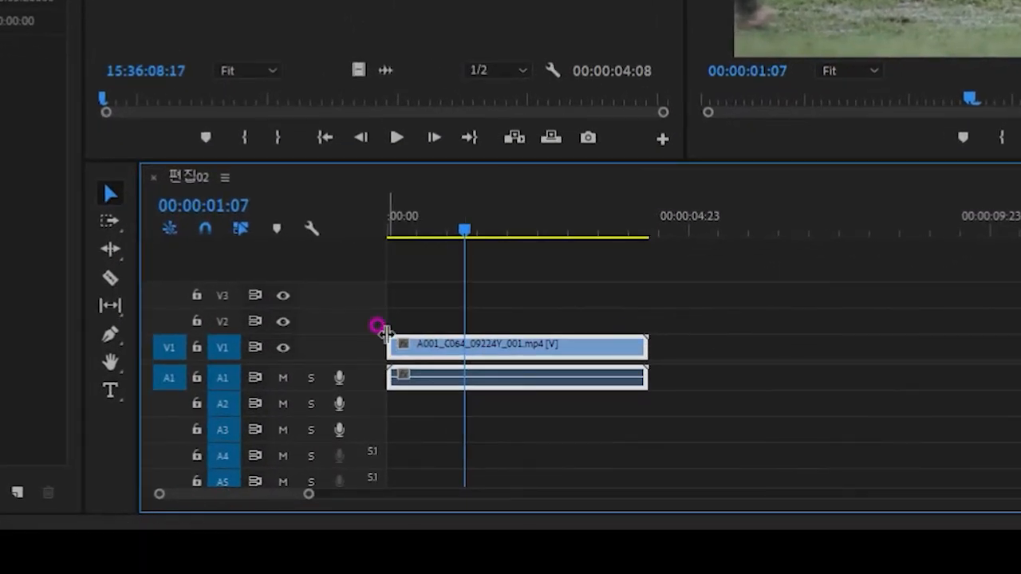
{"action": "mouse_move", "coordinate": [391, 338]}
{"action": "left_mouse_down"}
{"action": "mouse_move", "coordinate": [424, 343]}
{"action": "mouse_move", "coordinate": [384, 346]}
{"action": "left_mouse_up"}
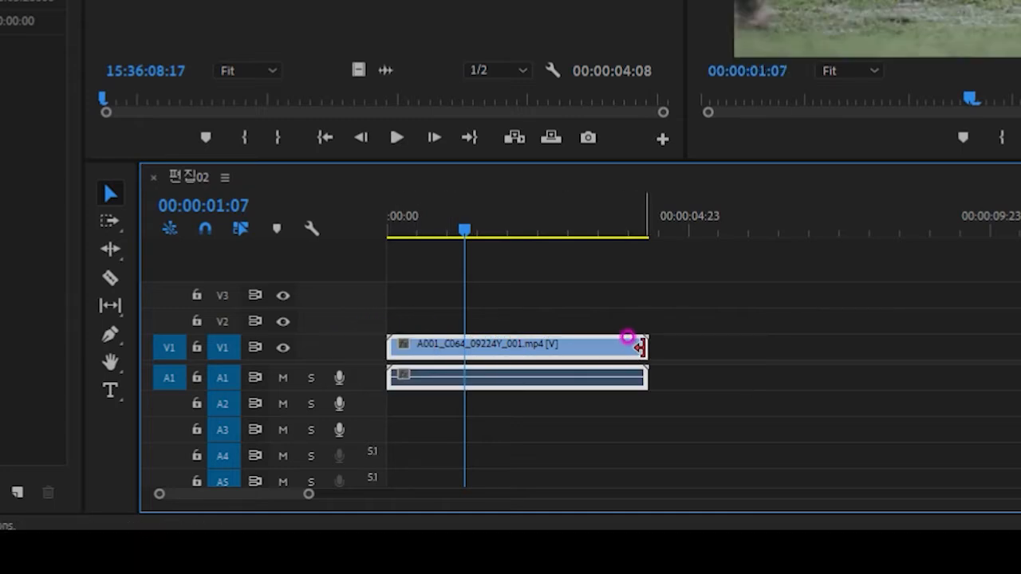
{"action": "mouse_move", "coordinate": [644, 348]}
{"action": "left_mouse_down"}
{"action": "mouse_move", "coordinate": [633, 349]}
{"action": "mouse_move", "coordinate": [656, 349]}
{"action": "left_mouse_up"}
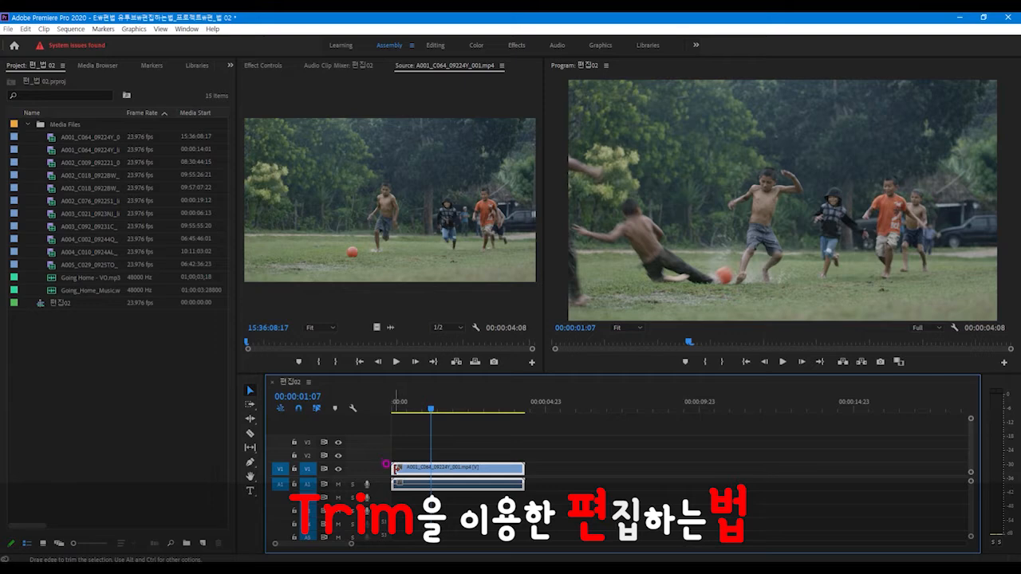
Step: Trim about two seconds off the start of the V1 clip and play the sequence from the clip's new start
{"action": "key", "text": "backslash"}
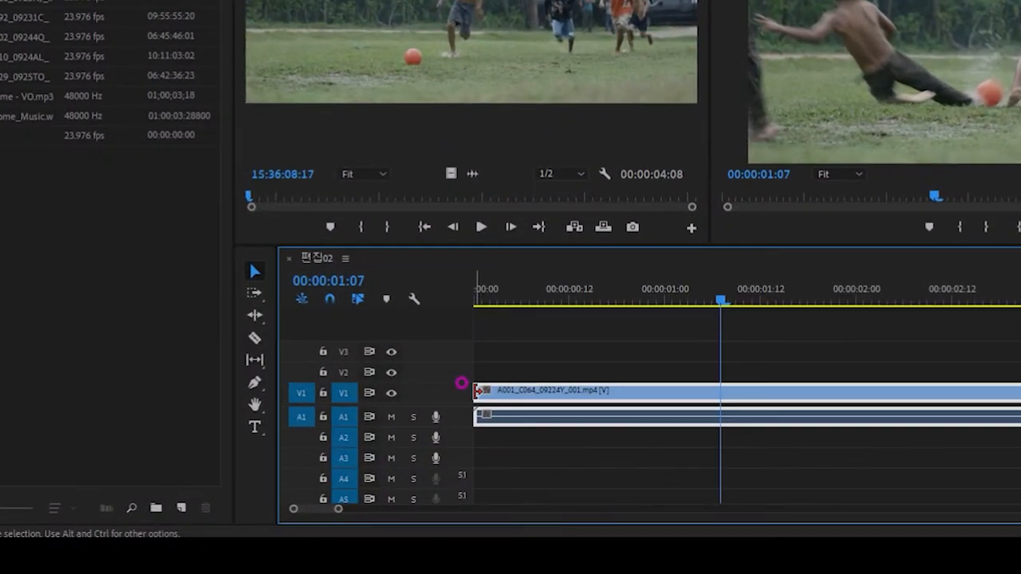
{"action": "left_click_drag", "start_coordinate": [478, 390], "coordinate": [659, 399]}
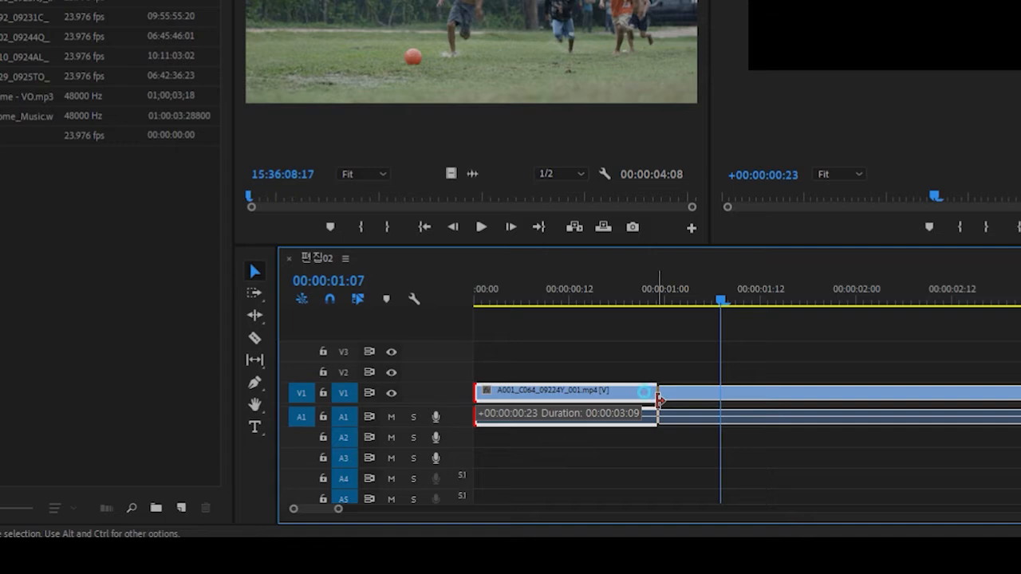
{"action": "left_click_drag", "start_coordinate": [659, 399], "coordinate": [861, 405]}
{"action": "key", "text": "minus"}
{"action": "key", "text": "minus"}
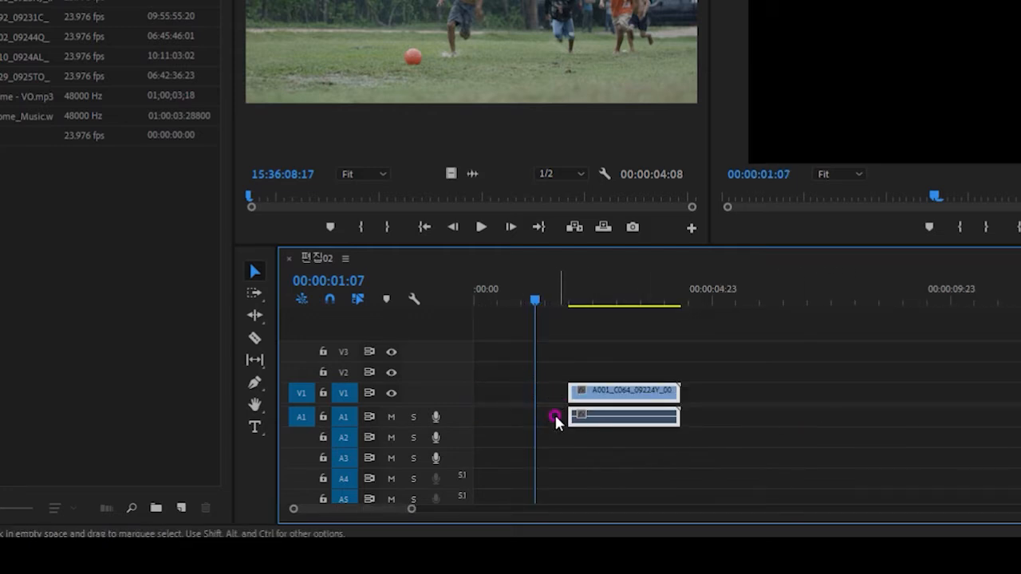
{"action": "left_click", "coordinate": [568, 287]}
{"action": "key", "text": "space"}
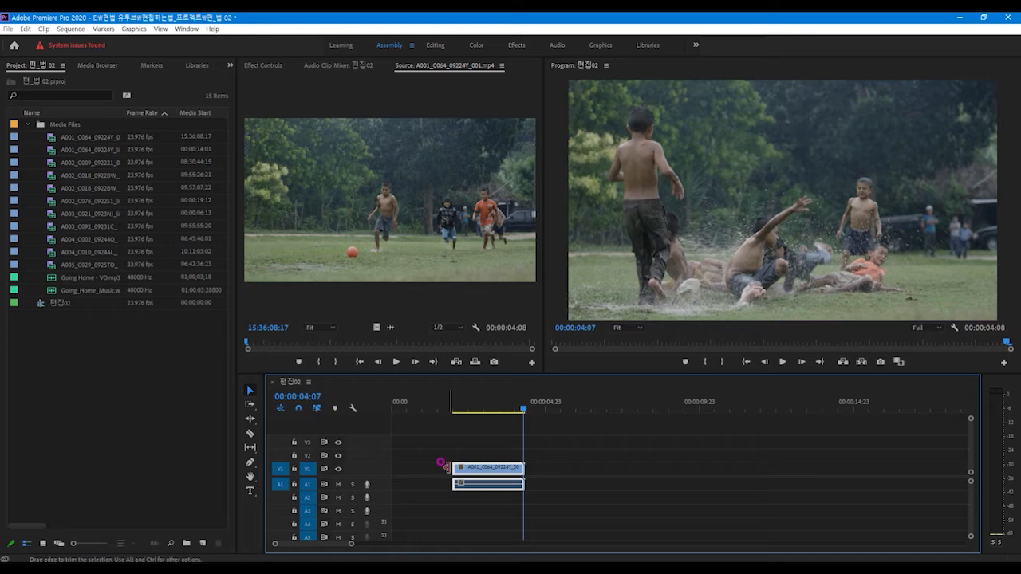
Step: Extend the clip's start back to the sequence beginning, set the playhead to 00:00:01:19, and trim one frame off the clip's end
{"action": "left_click_drag", "start_coordinate": [440, 462], "coordinate": [367, 462]}
{"action": "left_click", "coordinate": [448, 408]}
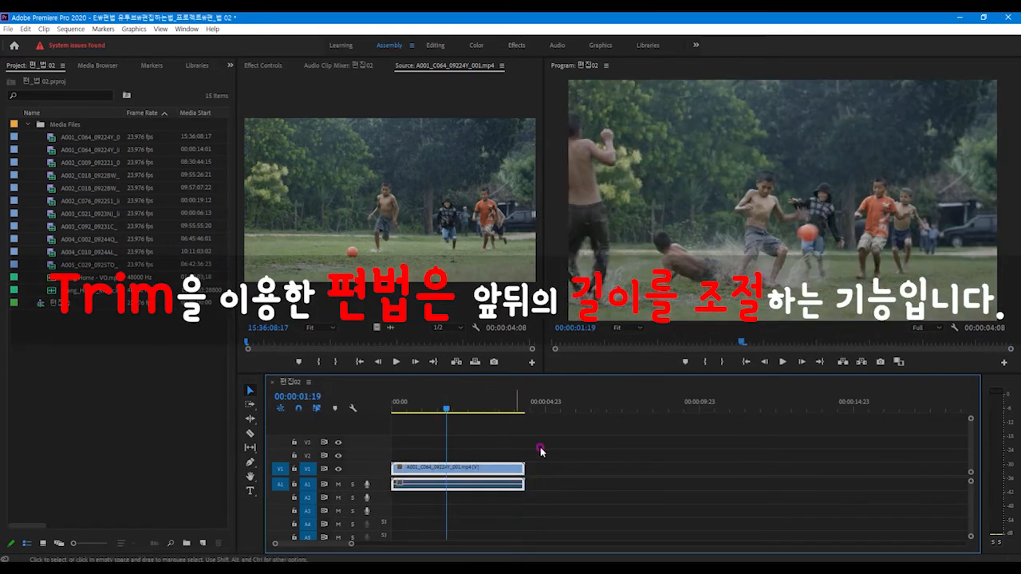
{"action": "key", "text": "="}
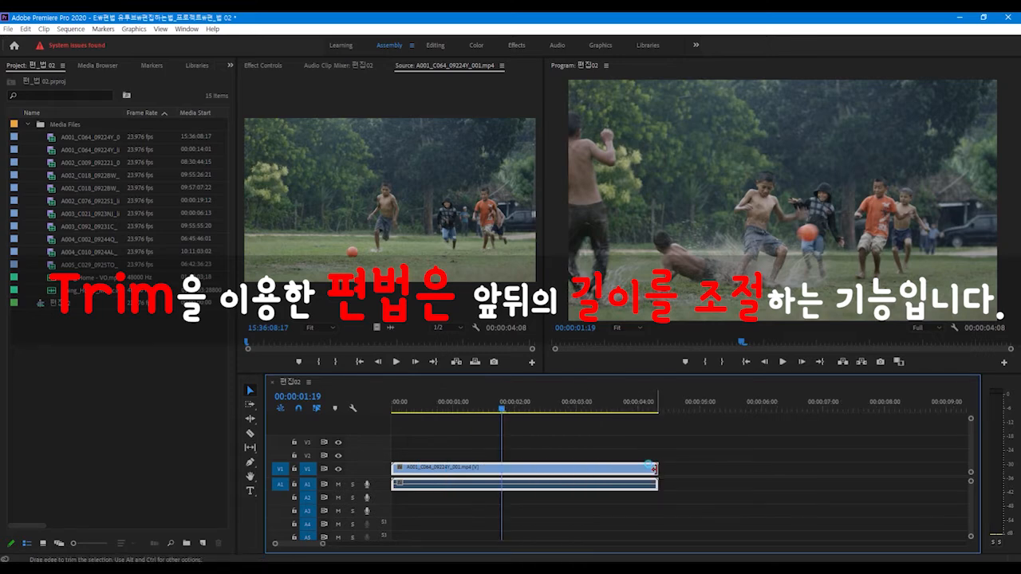
{"action": "mouse_move", "coordinate": [654, 468]}
{"action": "left_mouse_down"}
{"action": "mouse_move", "coordinate": [557, 470]}
{"action": "mouse_move", "coordinate": [655, 468]}
{"action": "left_mouse_up"}
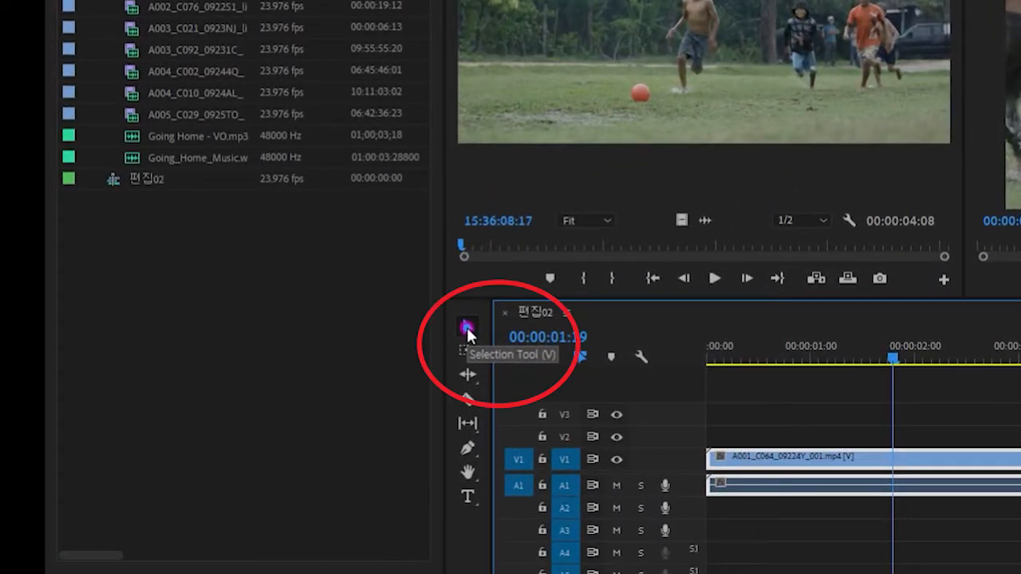
Step: Move the clip along the timeline and between tracks with the Selection tool, leaving it on V1 and A1 starting at 00:00:00:23
{"action": "left_click", "coordinate": [466, 329]}
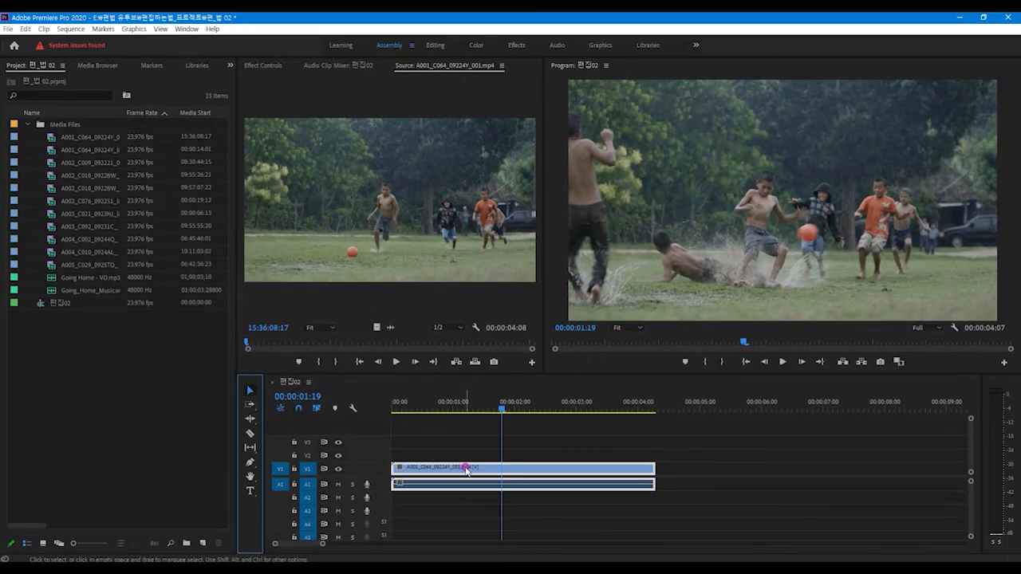
{"action": "left_click_drag", "start_coordinate": [467, 471], "coordinate": [590, 471]}
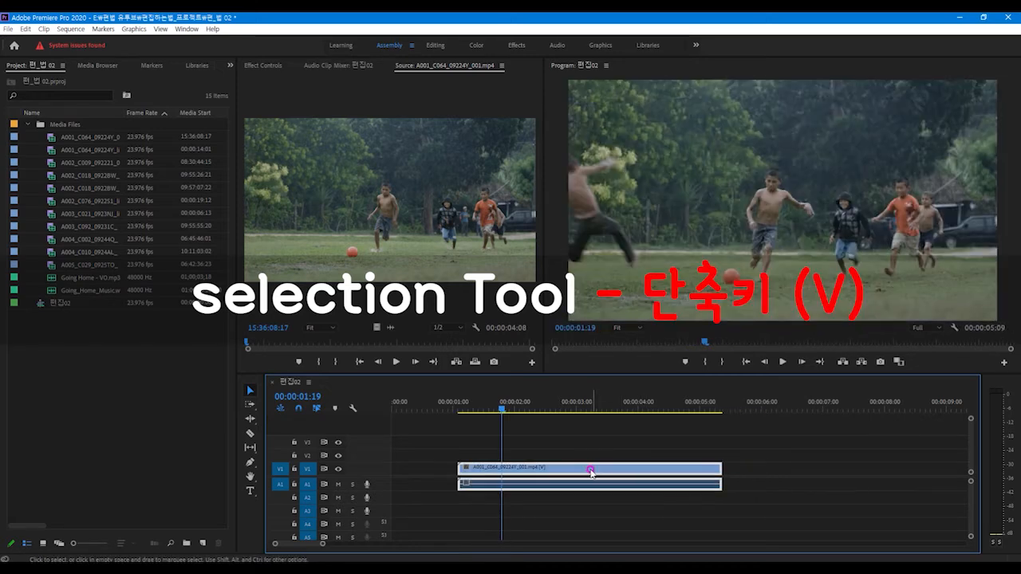
{"action": "key", "text": "minus"}
{"action": "key", "text": "minus"}
{"action": "left_click_drag", "start_coordinate": [442, 471], "coordinate": [440, 445]}
{"action": "left_click", "coordinate": [446, 484]}
{"action": "left_click_drag", "start_coordinate": [446, 485], "coordinate": [445, 498]}
{"action": "left_click_drag", "start_coordinate": [441, 444], "coordinate": [445, 484]}
{"action": "left_click", "coordinate": [446, 504]}
{"action": "key", "text": "="}
{"action": "key", "text": "="}
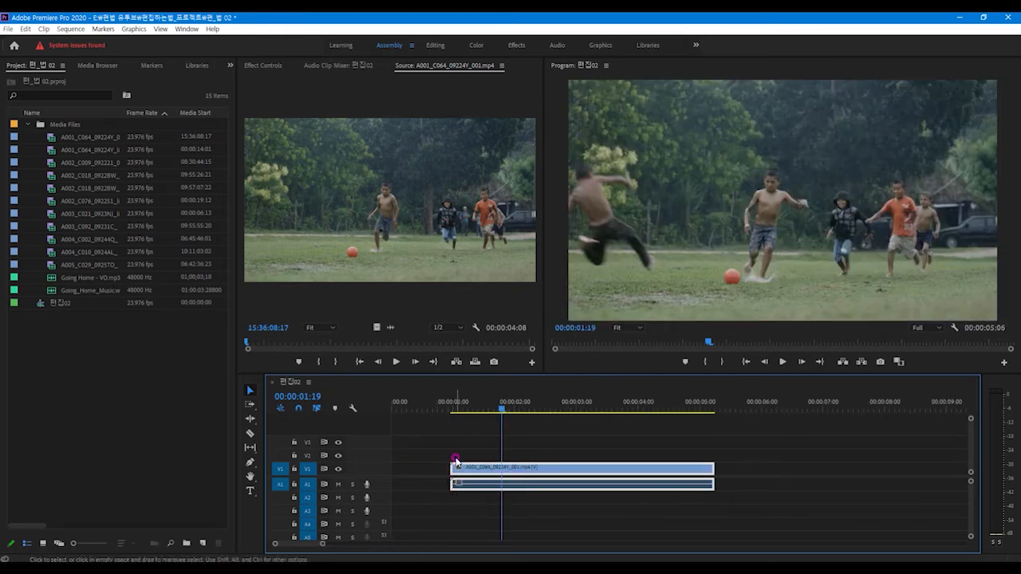
Step: Split the clip with the Razor tool at 00:00:01:19 and at about 00:00:02:15 and 00:00:03:09
{"action": "left_click", "coordinate": [251, 434]}
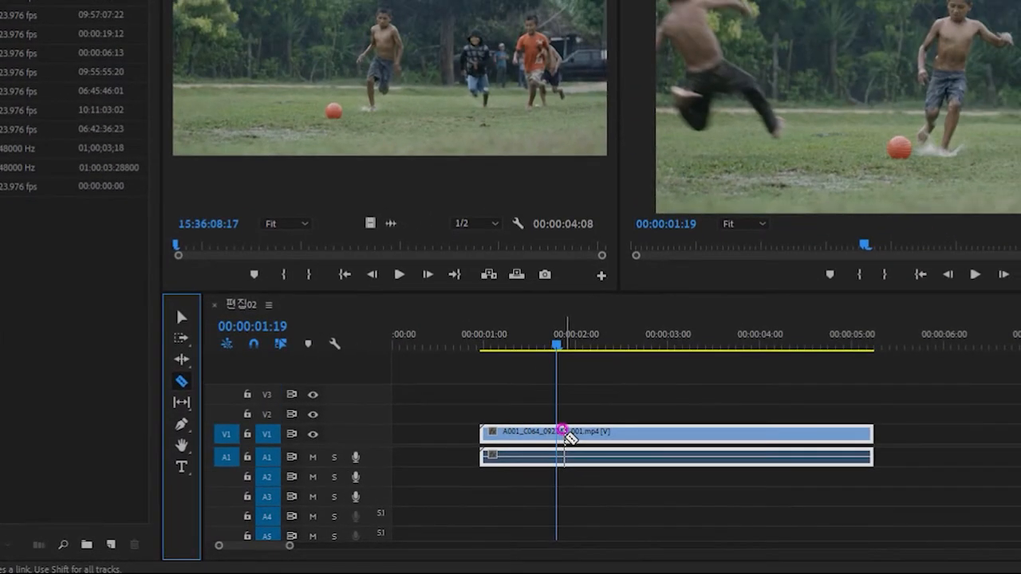
{"action": "key", "text": "equal"}
{"action": "key", "text": "equal"}
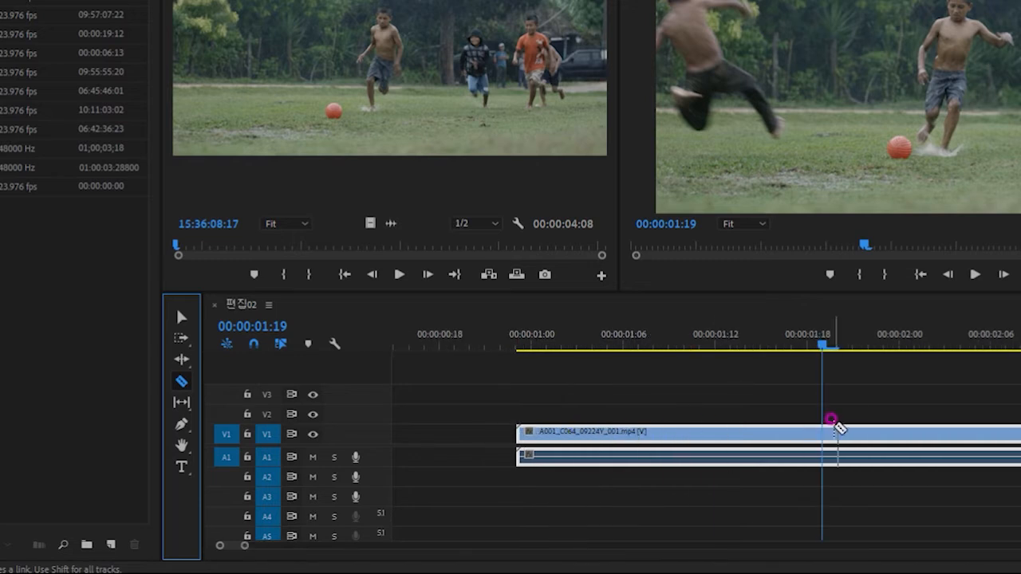
{"action": "key", "text": "minus"}
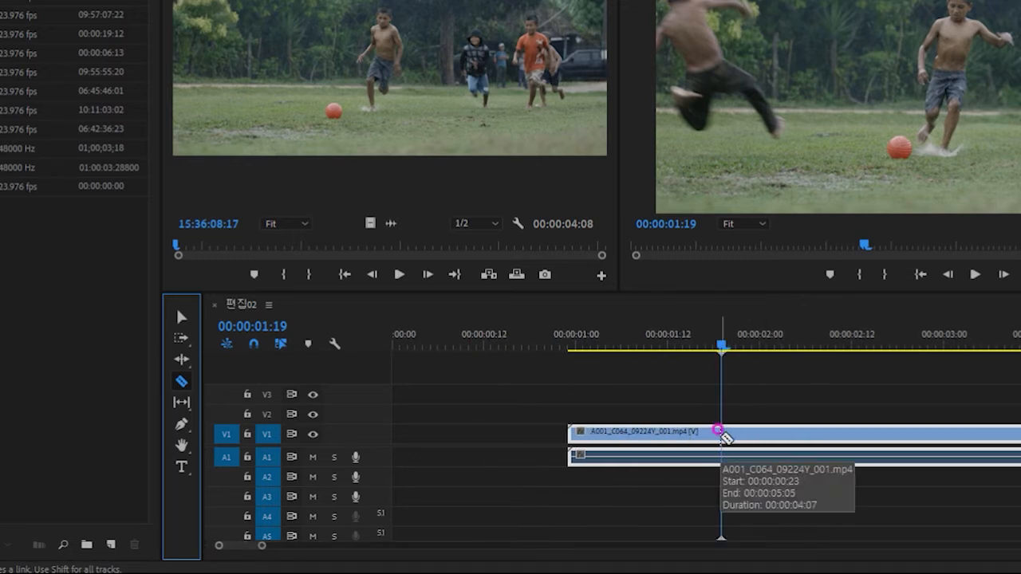
{"action": "left_click", "coordinate": [721, 433]}
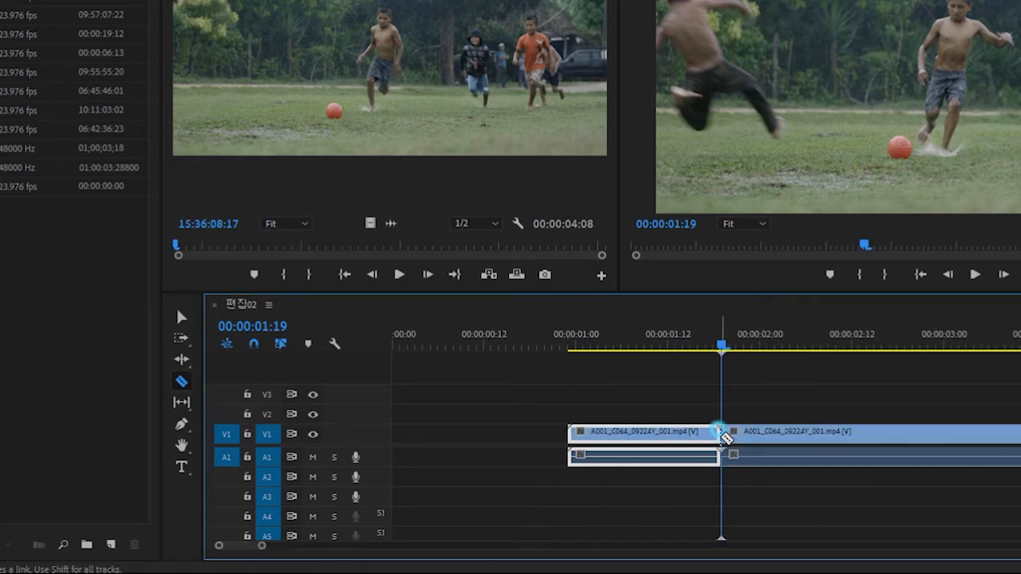
{"action": "left_click", "coordinate": [875, 433]}
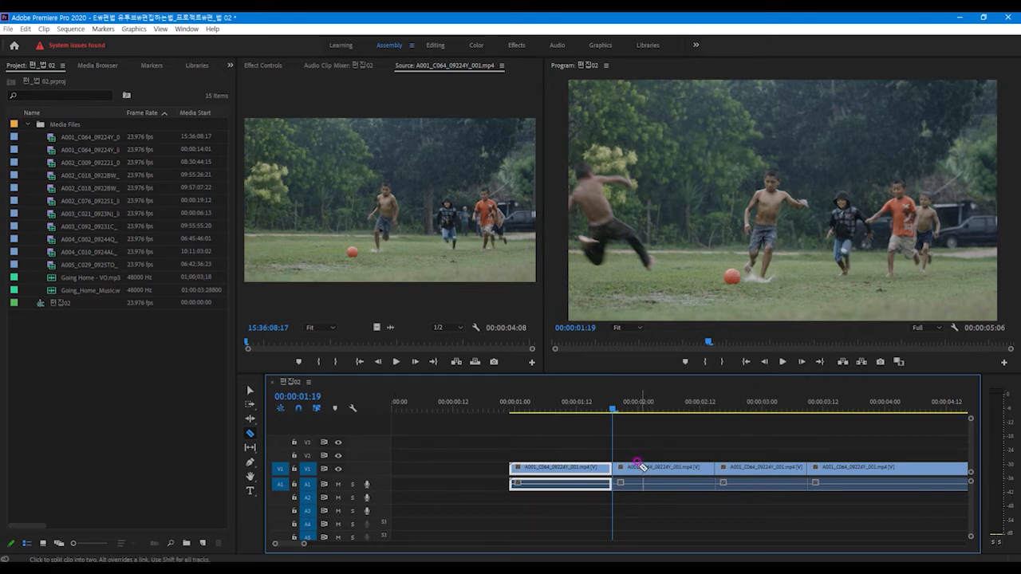
Step: Place the playhead at 00:00:02:04, cut the second clip segment out of the timeline and undo the cut
{"action": "left_click", "coordinate": [249, 392]}
{"action": "left_click", "coordinate": [675, 468]}
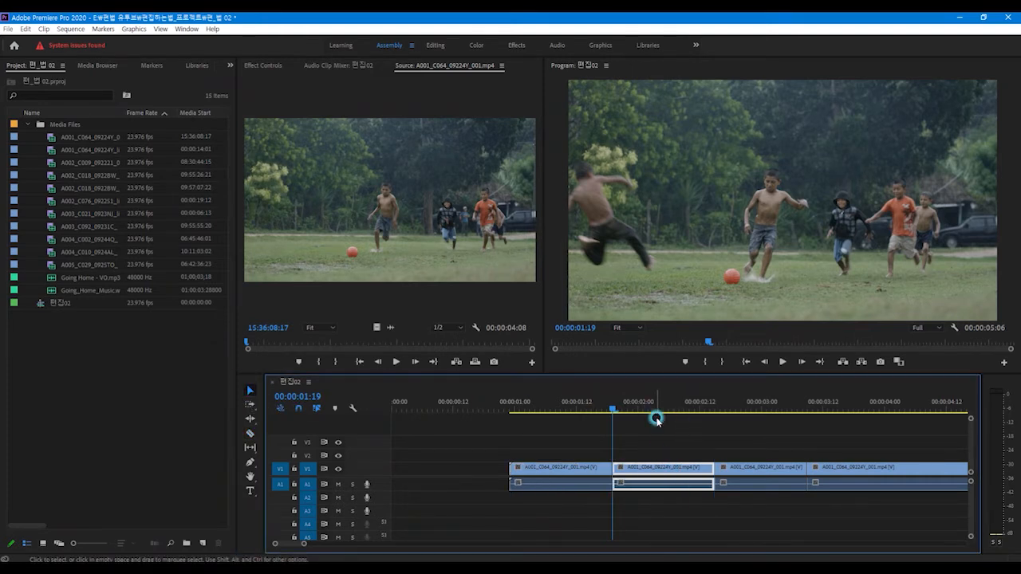
{"action": "left_click", "coordinate": [656, 421]}
{"action": "left_click", "coordinate": [674, 473]}
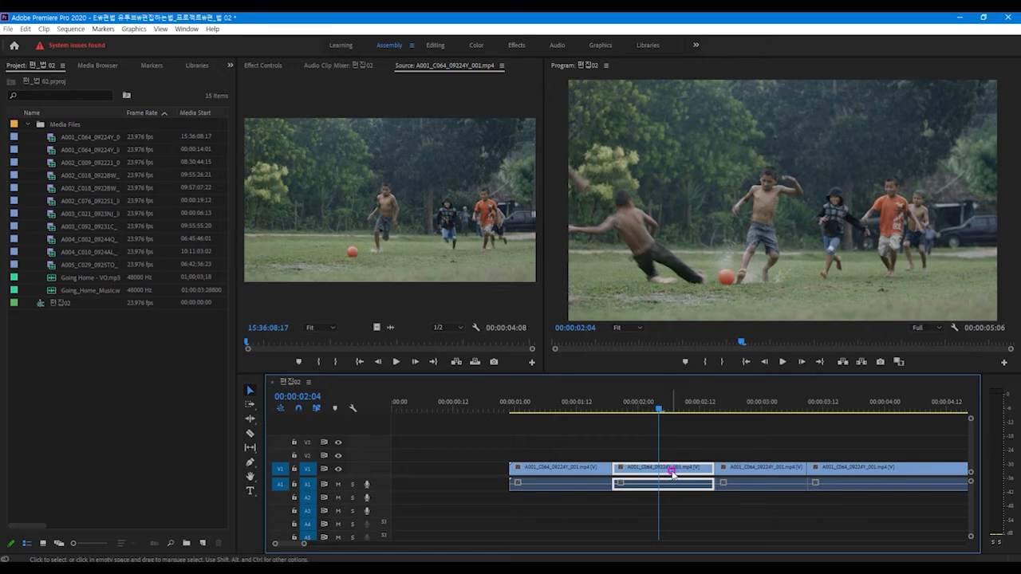
{"action": "right_click", "coordinate": [672, 474]}
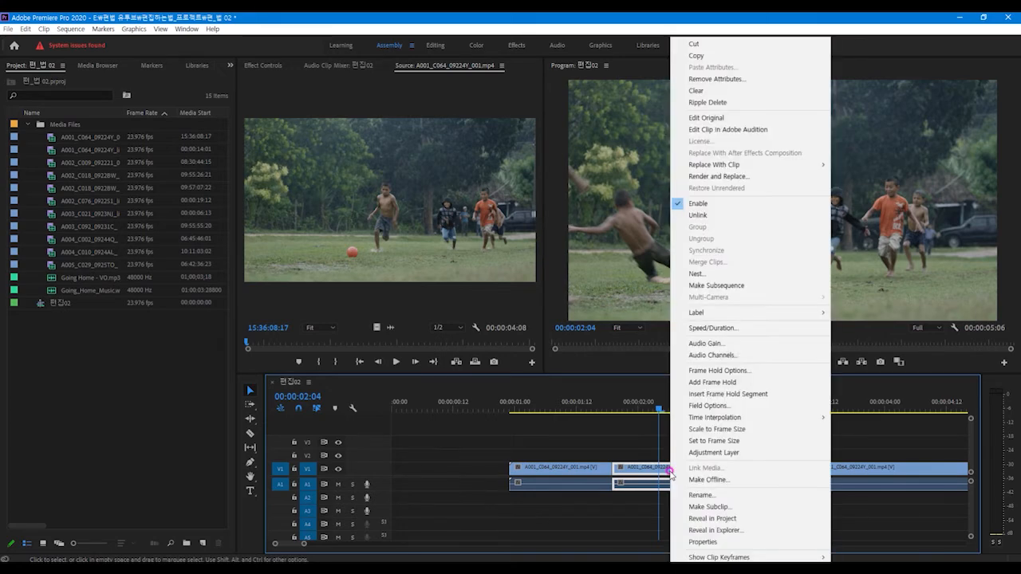
{"action": "left_click", "coordinate": [707, 40]}
{"action": "key", "text": "ctrl+z"}
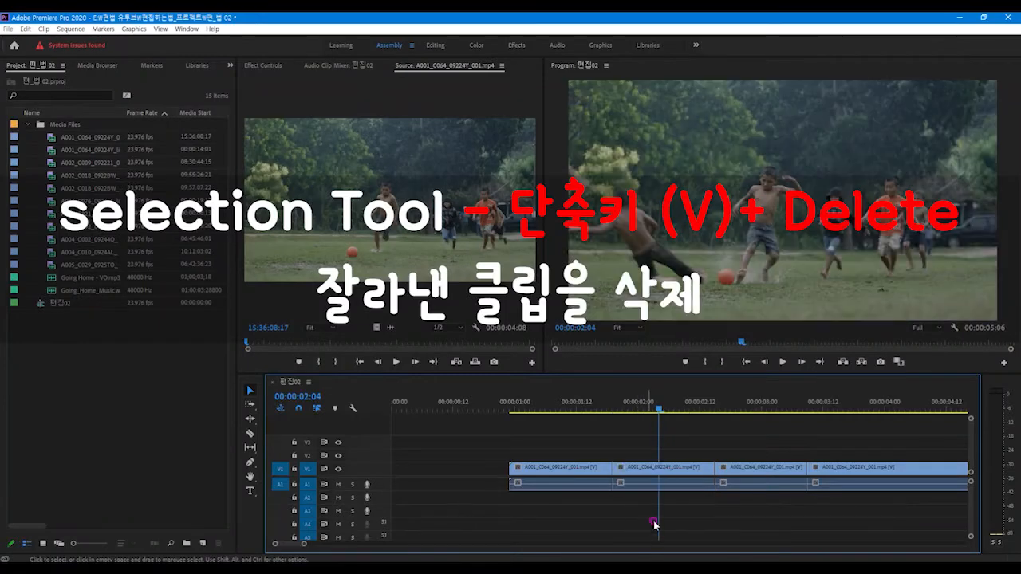
Step: Delete the second clip segment, undo the deletion, and select that segment again
{"action": "left_click", "coordinate": [676, 468]}
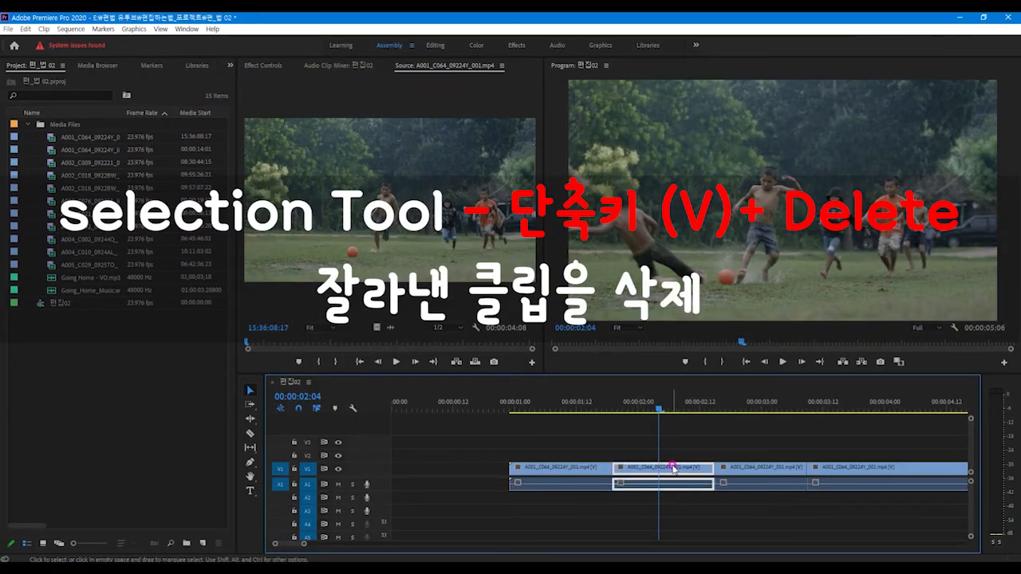
{"action": "key", "text": "Delete"}
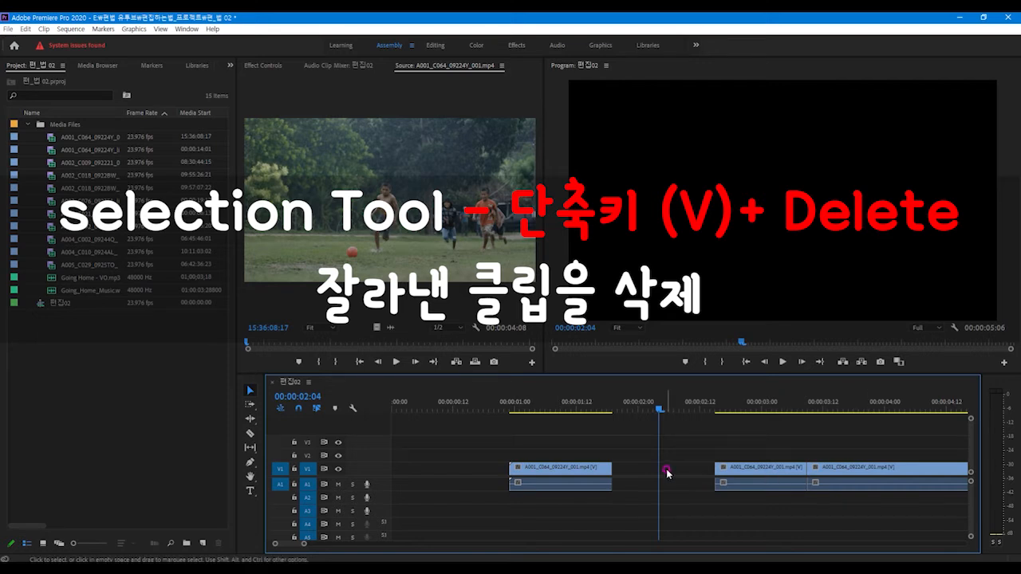
{"action": "key", "text": "ctrl+z"}
{"action": "left_click", "coordinate": [688, 472]}
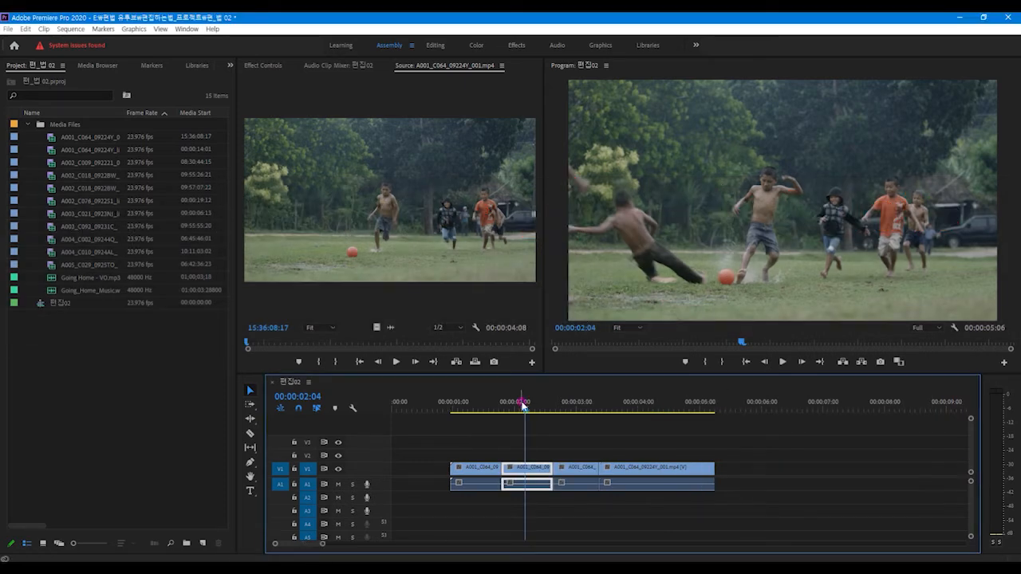
Step: Scrub to the start of the last segment and briefly play the sequence from there
{"action": "left_click_drag", "start_coordinate": [524, 408], "coordinate": [608, 416]}
{"action": "key", "text": "space"}
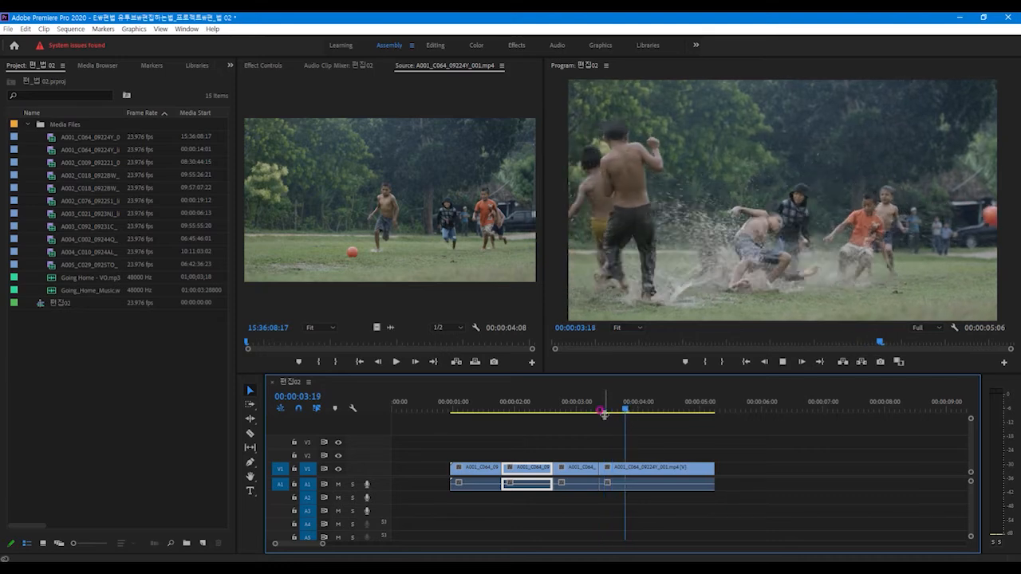
{"action": "key", "text": "space"}
Step: Place A002_C009_092221_001.mp4 on V1 after the existing segments, starting at about 00:00:05:23, and view it at 00:00:07:09
{"action": "key", "text": "minus"}
{"action": "key", "text": "minus"}
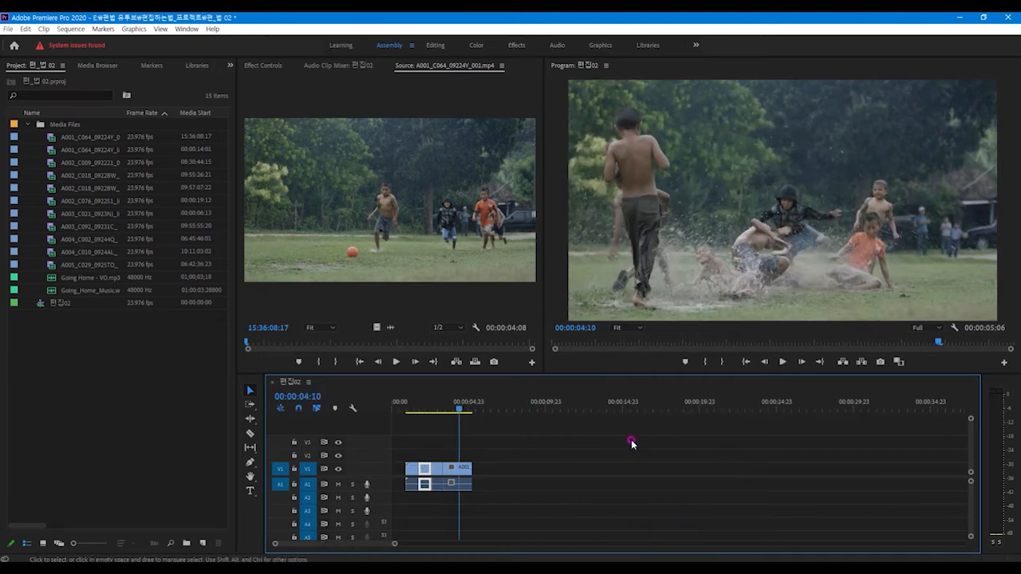
{"action": "double_click", "coordinate": [47, 163]}
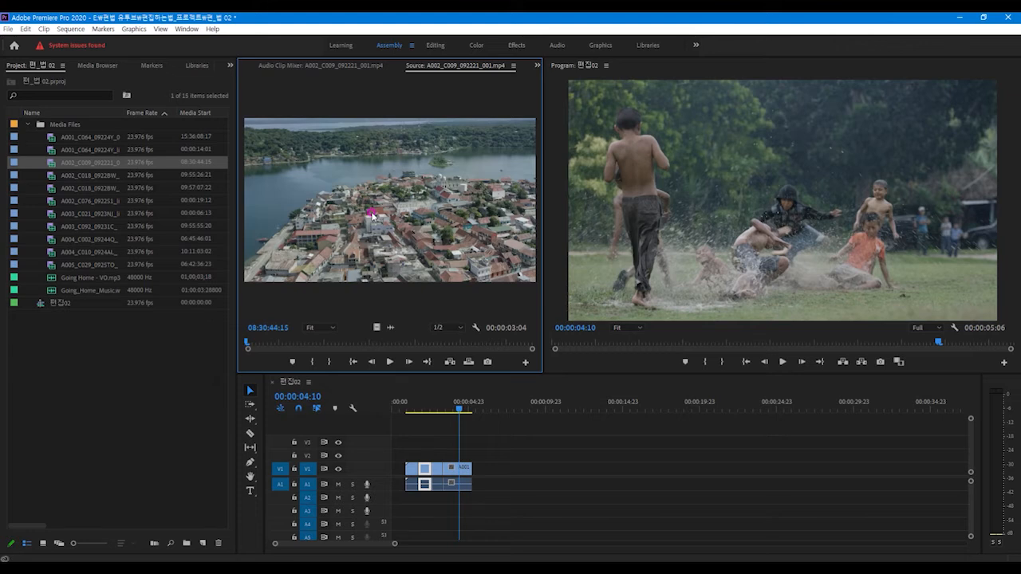
{"action": "left_click_drag", "start_coordinate": [378, 209], "coordinate": [507, 477]}
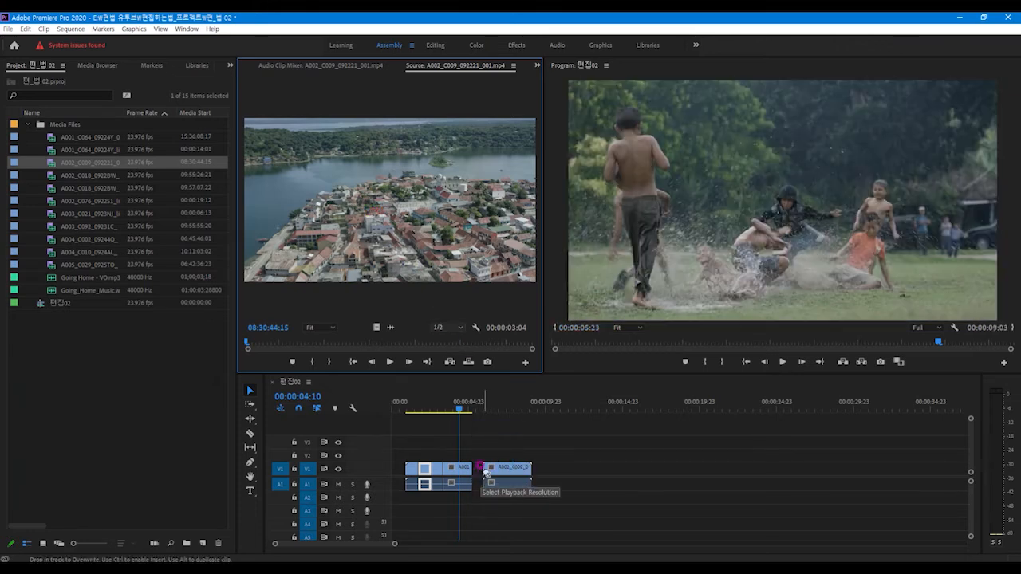
{"action": "left_click", "coordinate": [508, 409]}
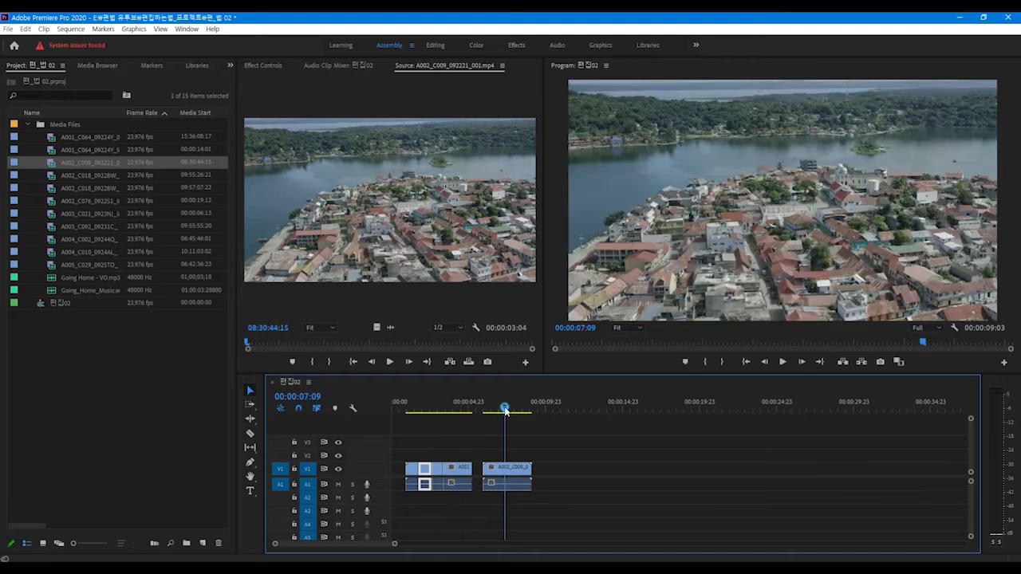
Step: Play through the A002_C009_092221_001.mp4 clip, stop at 00:00:07:18 and split the clip there
{"action": "mouse_move", "coordinate": [509, 408]}
{"action": "left_mouse_down"}
{"action": "mouse_move", "coordinate": [492, 406]}
{"action": "mouse_move", "coordinate": [500, 411]}
{"action": "left_mouse_up"}
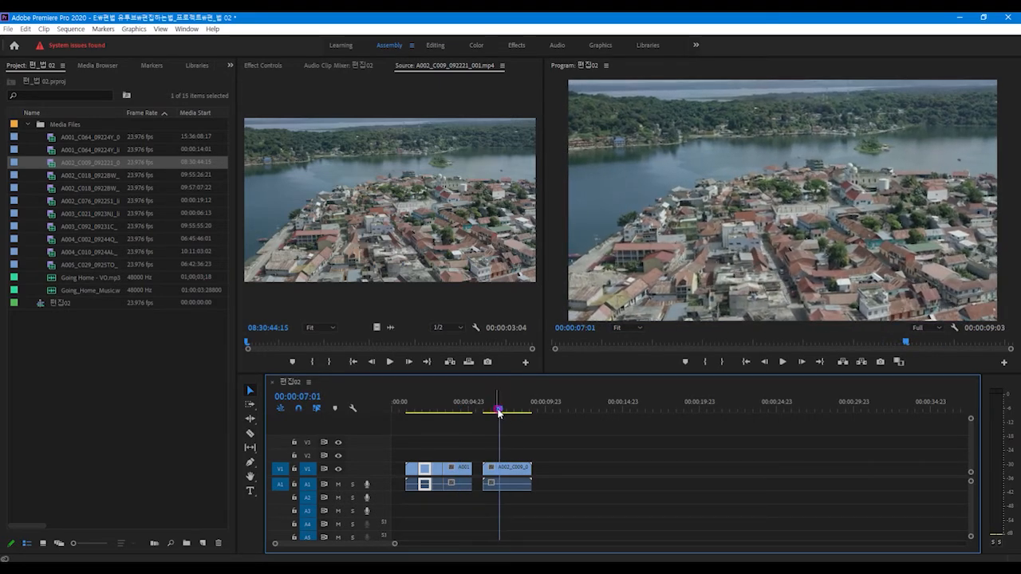
{"action": "key", "text": "space"}
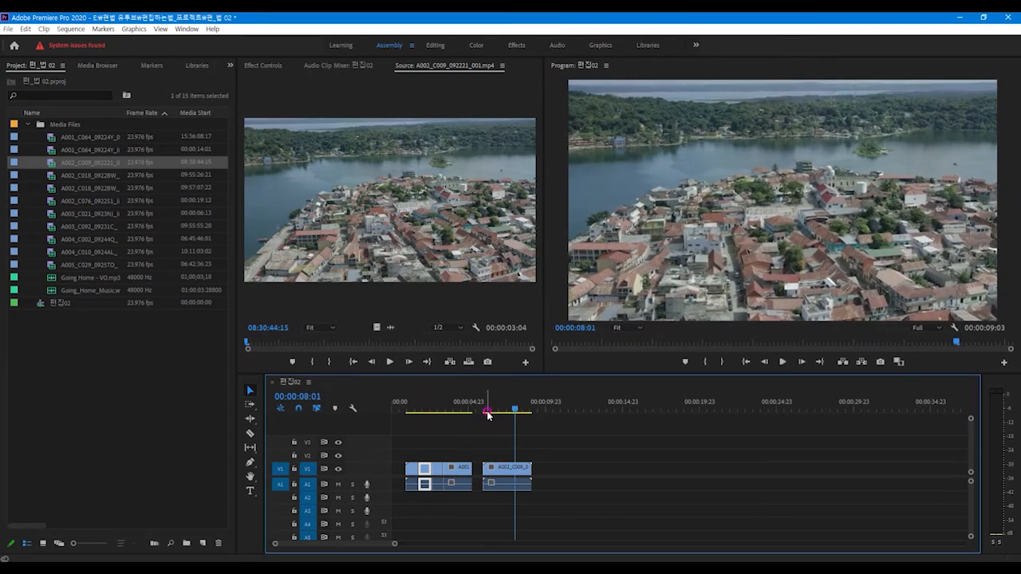
{"action": "key", "text": "equal"}
{"action": "key", "text": "equal"}
{"action": "key", "text": "space"}
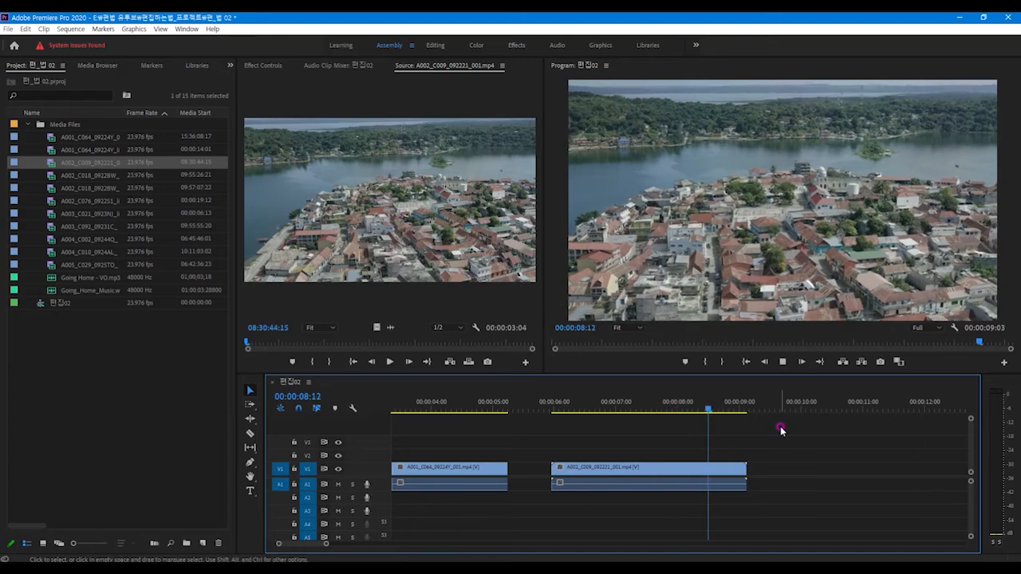
{"action": "left_click_drag", "start_coordinate": [645, 408], "coordinate": [592, 412]}
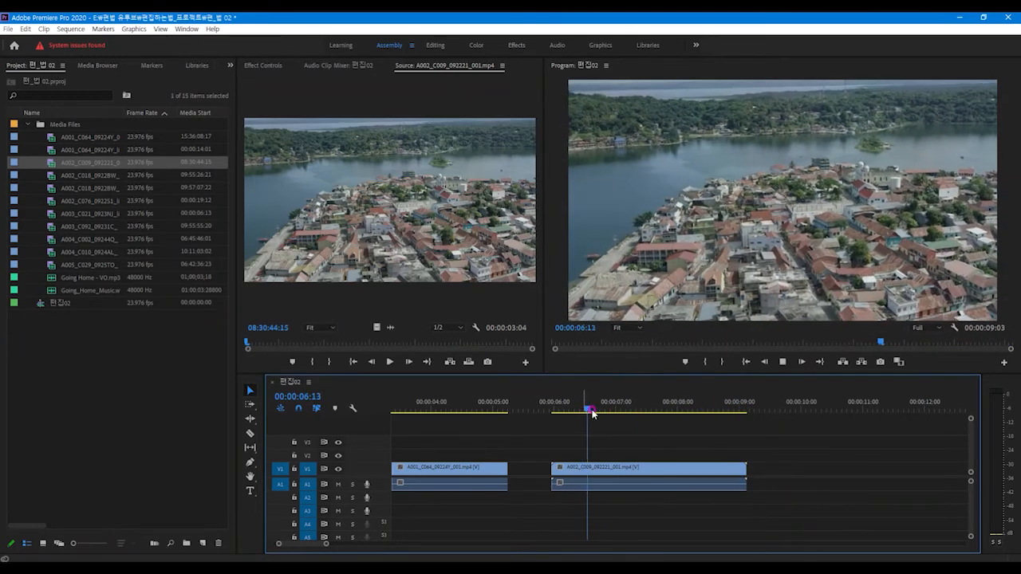
{"action": "key", "text": "space"}
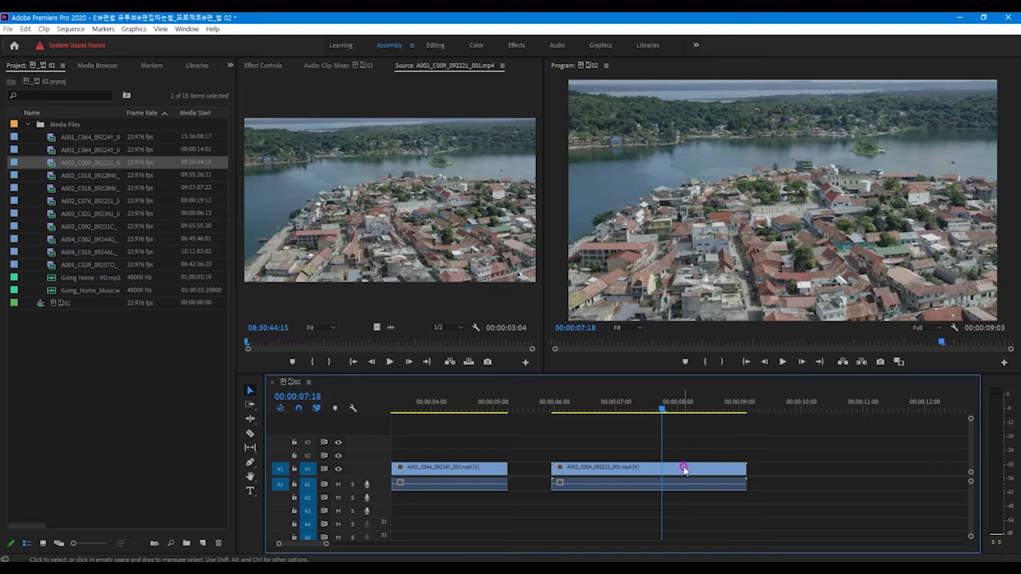
{"action": "left_click", "coordinate": [682, 470]}
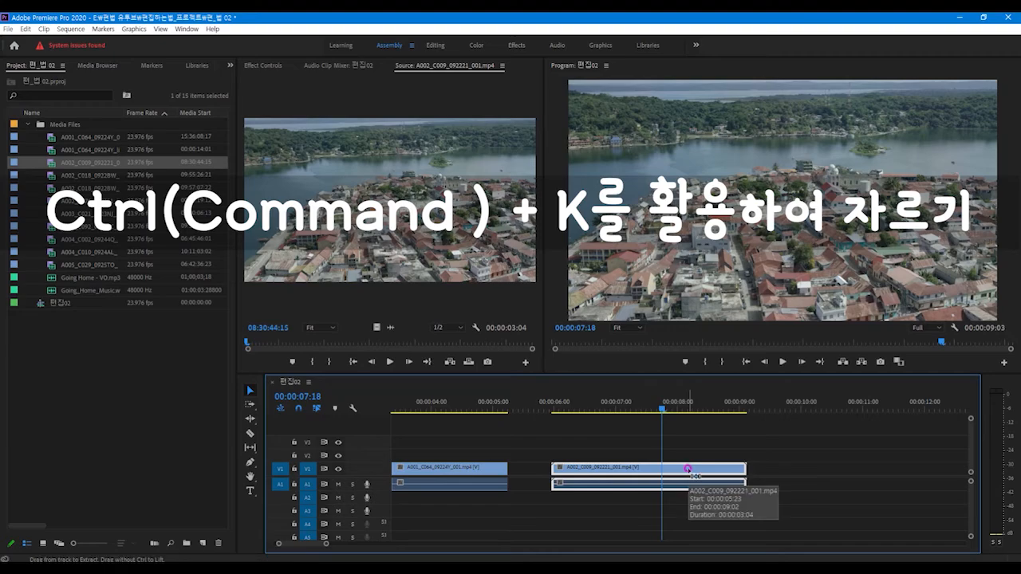
{"action": "key", "text": "ctrl+k"}
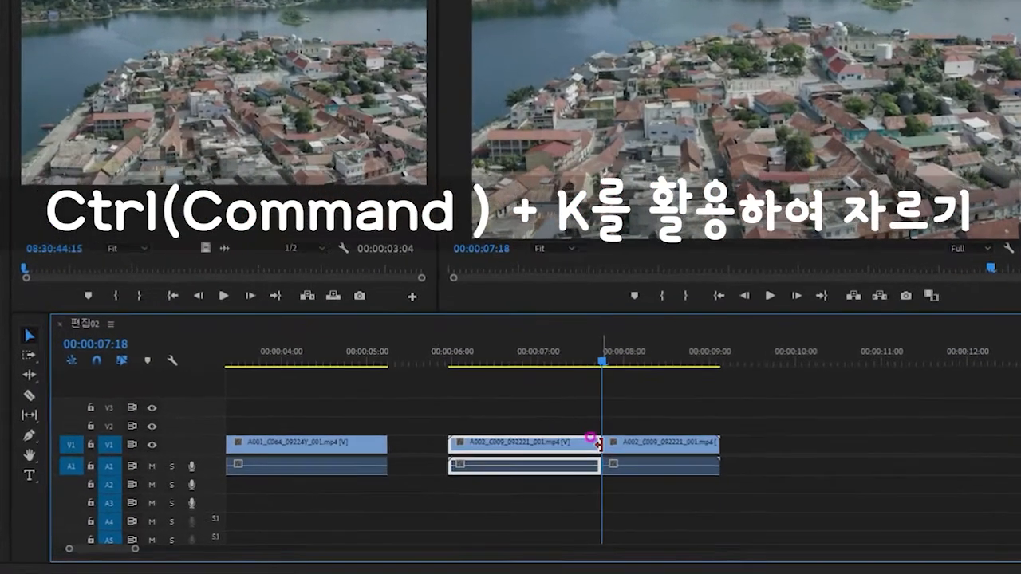
{"action": "key", "text": "equal"}
{"action": "key", "text": "equal"}
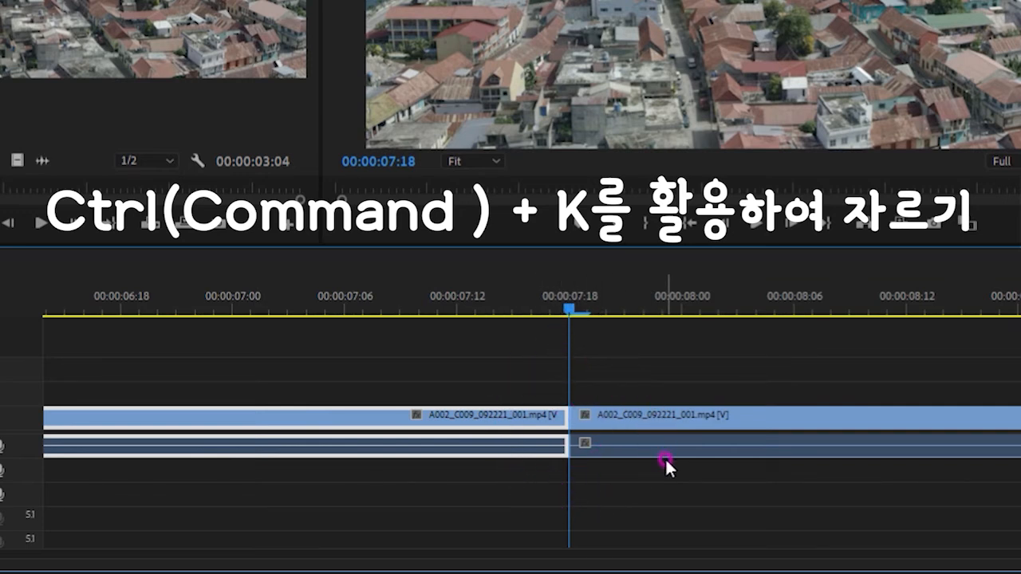
Step: Play on to 00:00:08:15 and split the rear part of the A002_C009_092221_001.mp4 clip there
{"action": "key", "text": "minus"}
{"action": "key", "text": "minus"}
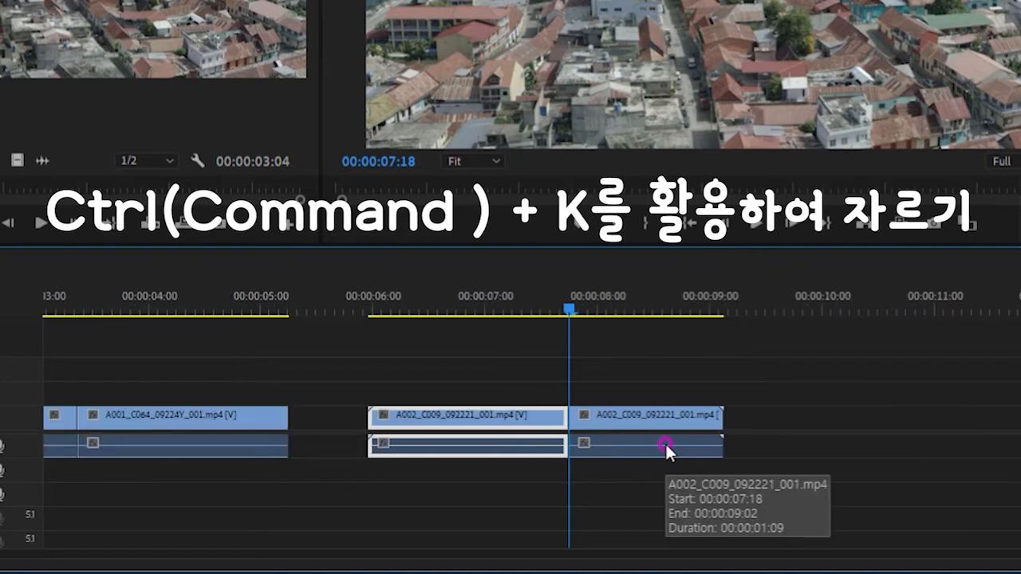
{"action": "key", "text": "space"}
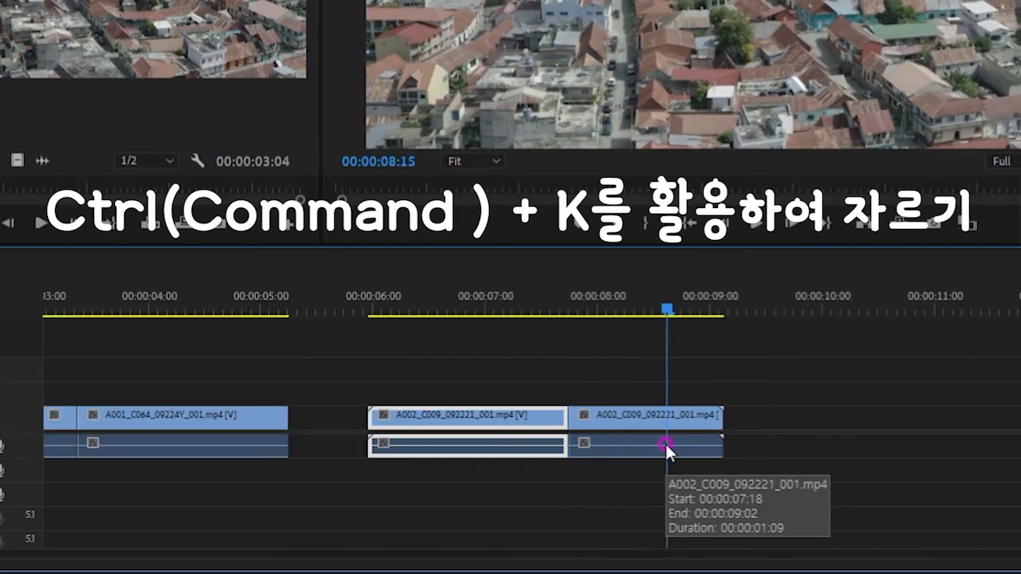
{"action": "key", "text": "ctrl+k"}
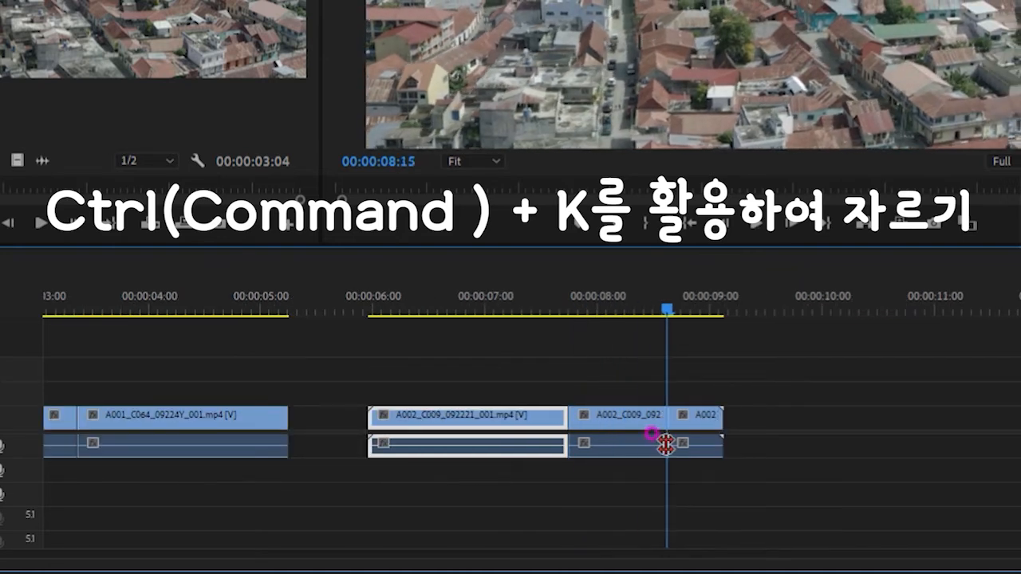
{"action": "key", "text": "equal"}
{"action": "key", "text": "equal"}
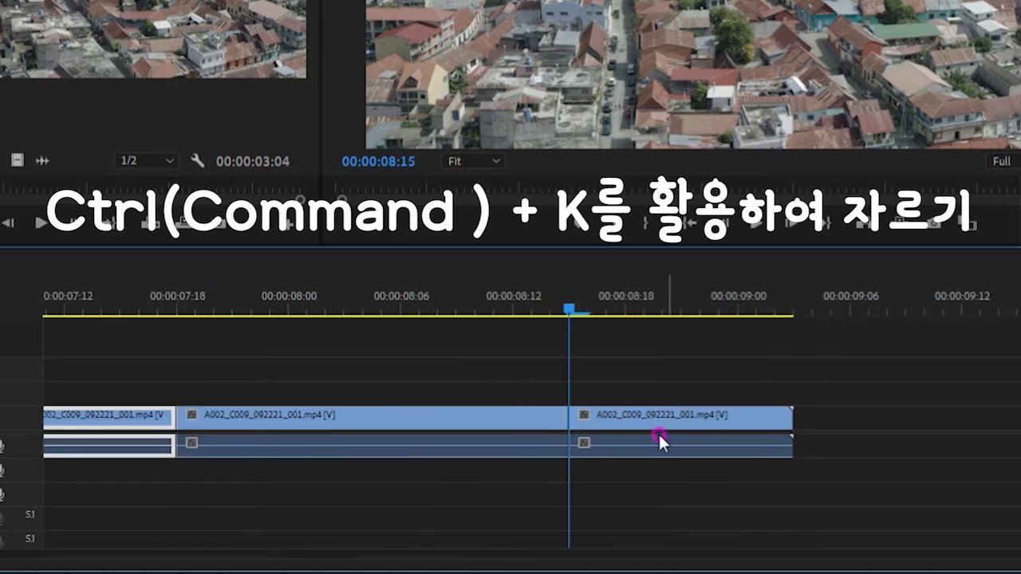
Step: Select the segments on either side of the cut at 00:00:08:15 in turn, ending with the last one
{"action": "key", "text": "equal"}
{"action": "left_click", "coordinate": [606, 422]}
{"action": "left_click", "coordinate": [514, 421]}
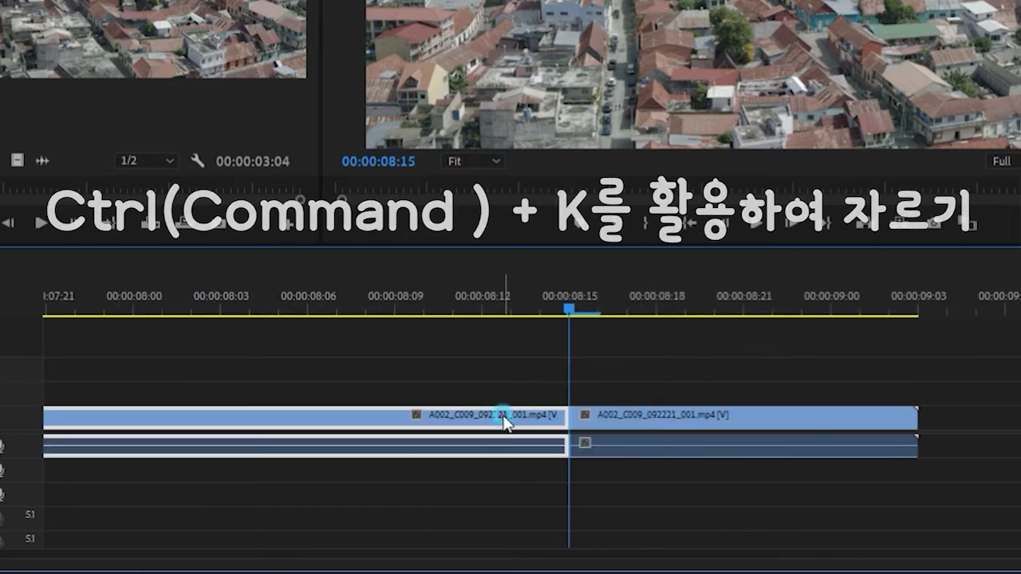
{"action": "left_click", "coordinate": [632, 422]}
{"action": "key", "text": "minus"}
{"action": "key", "text": "minus"}
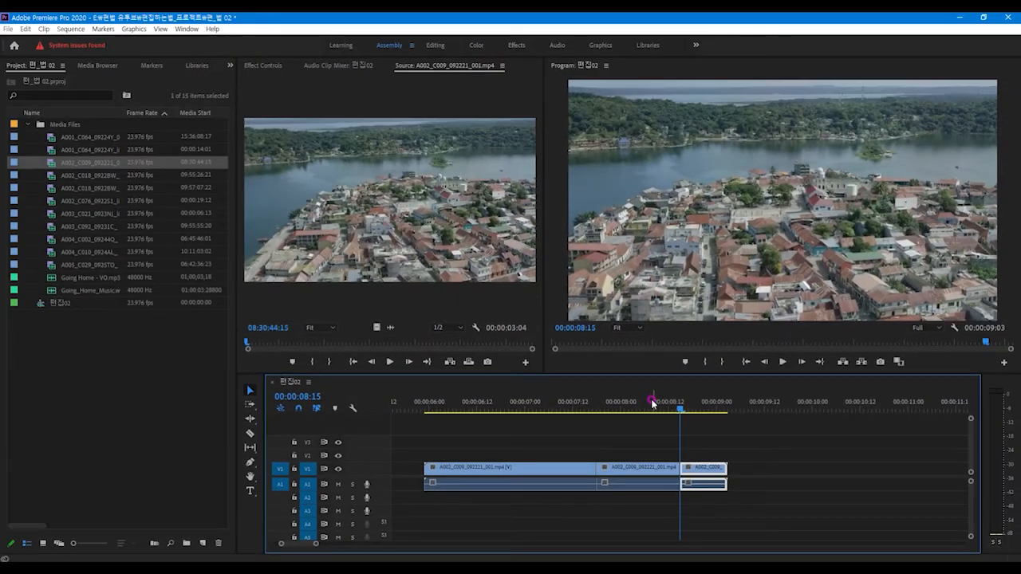
Step: Move the playhead to 00:00:08:08, delete the middle A002_C009_092221_001.mp4 segment and undo the deletion
{"action": "left_click", "coordinate": [518, 294]}
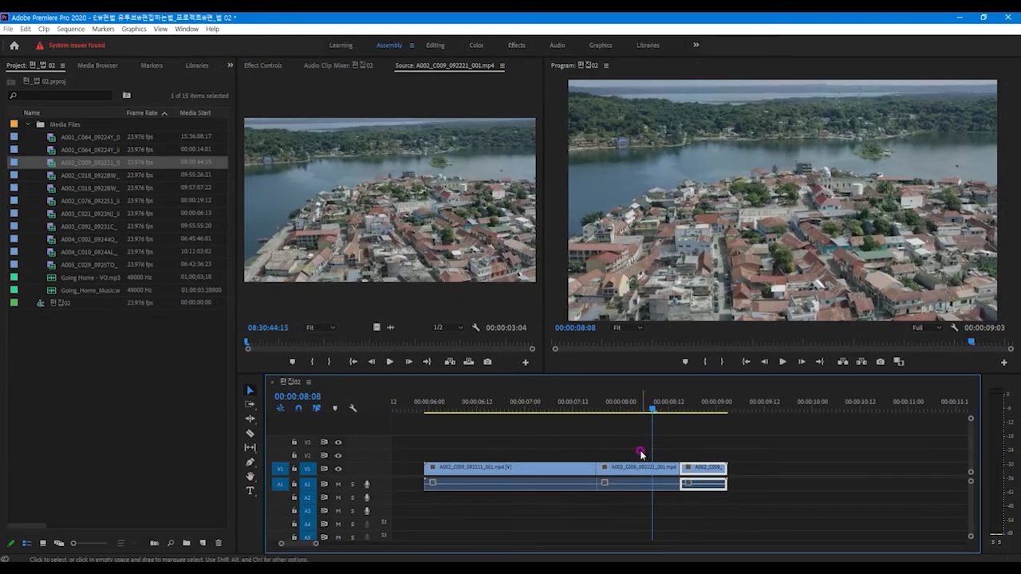
{"action": "left_click", "coordinate": [634, 474]}
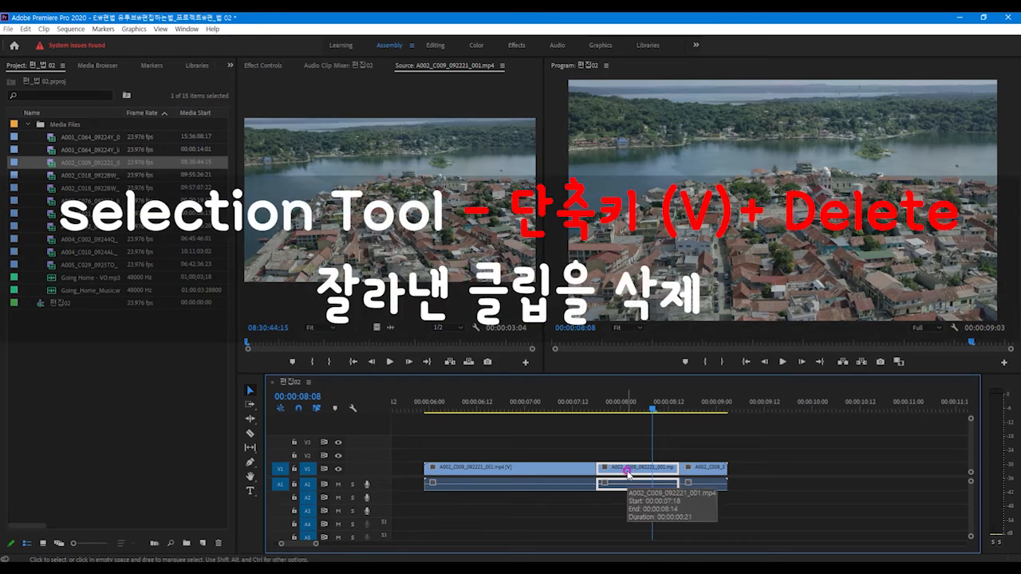
{"action": "key", "text": "Delete"}
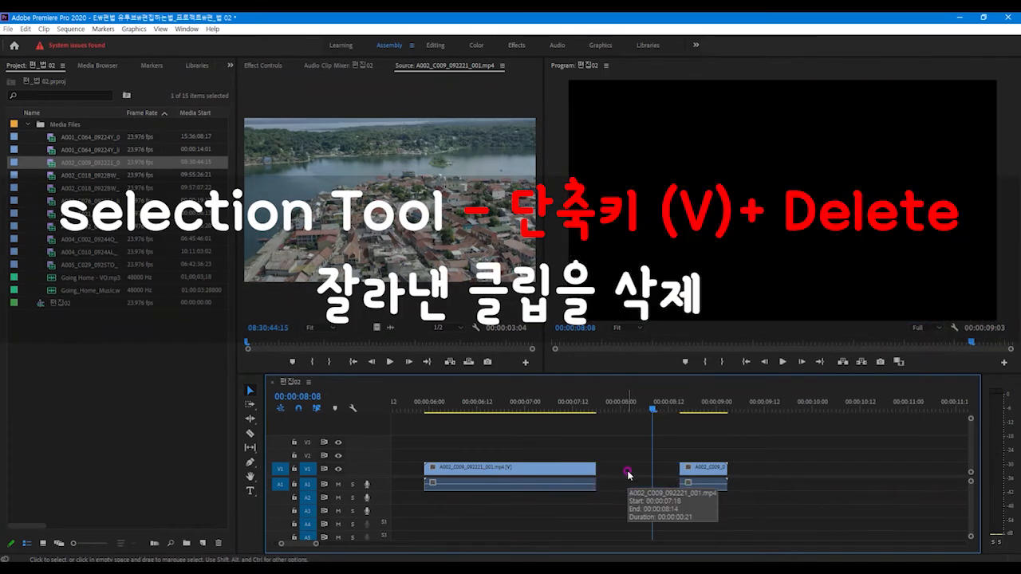
{"action": "key", "text": "ctrl+z"}
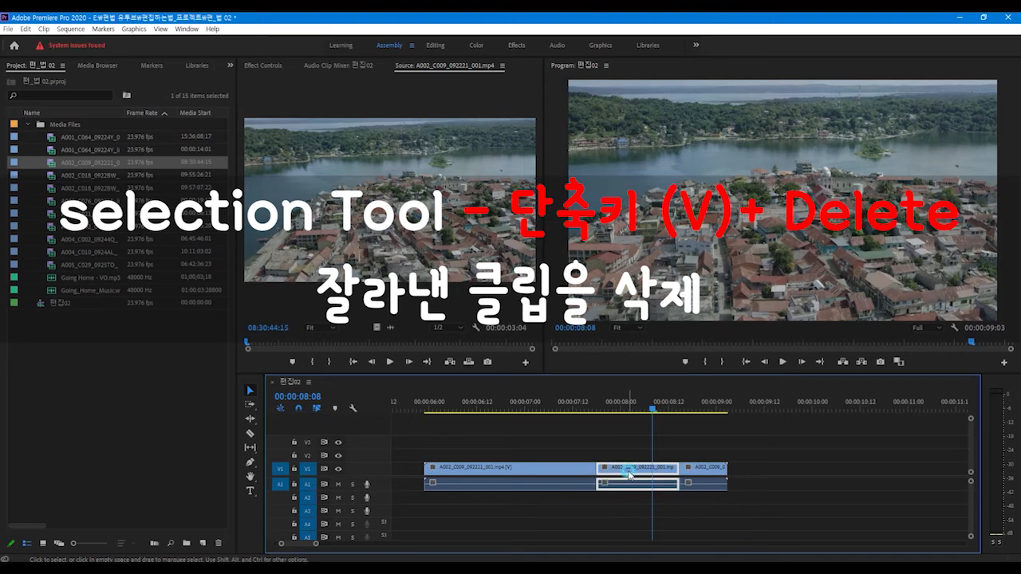
Step: Remove the middle A002_C009_092221_001.mp4 segment, and select the empty gap and the segments on both sides in turn
{"action": "right_click", "coordinate": [628, 475]}
{"action": "left_click", "coordinate": [654, 91]}
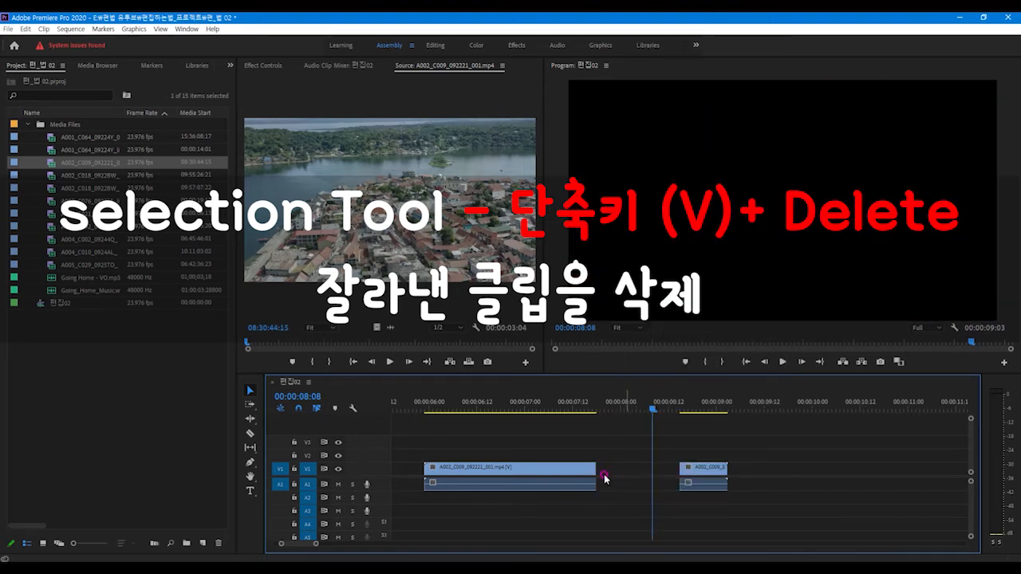
{"action": "left_click", "coordinate": [617, 470]}
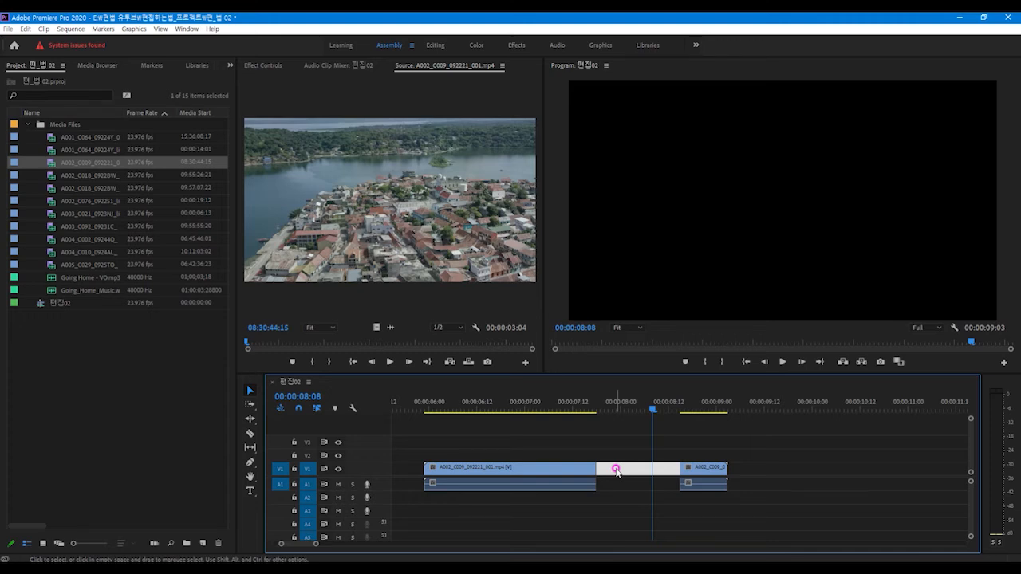
{"action": "scroll", "coordinate": [616, 469], "scroll_direction": "up", "scroll_amount": 2}
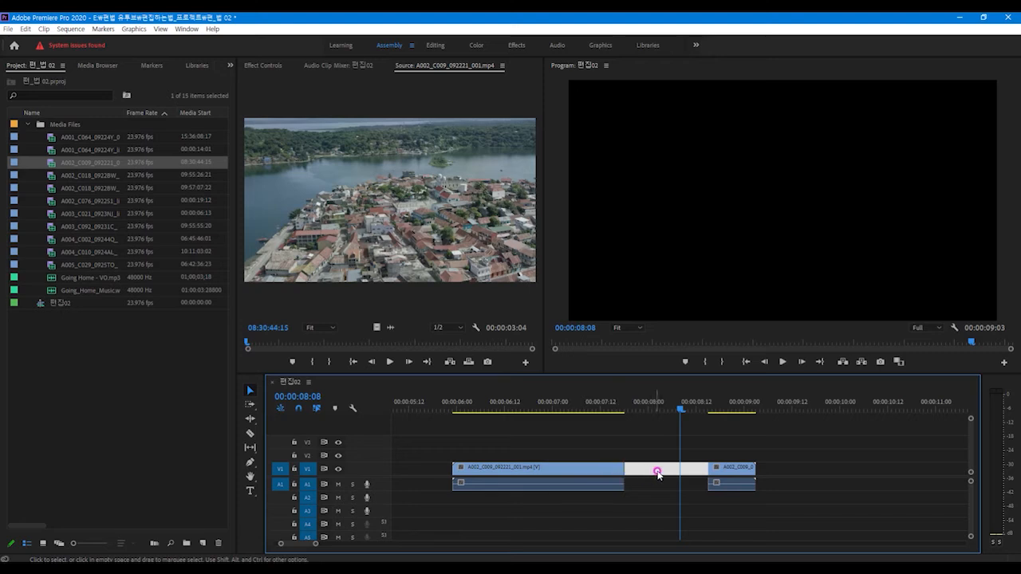
{"action": "left_click", "coordinate": [606, 474]}
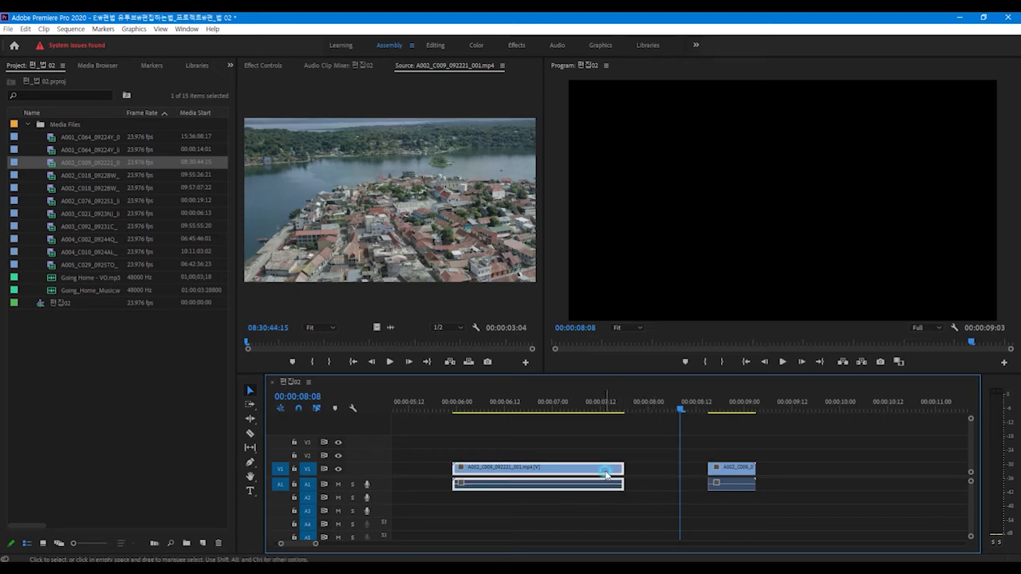
{"action": "left_click", "coordinate": [740, 466]}
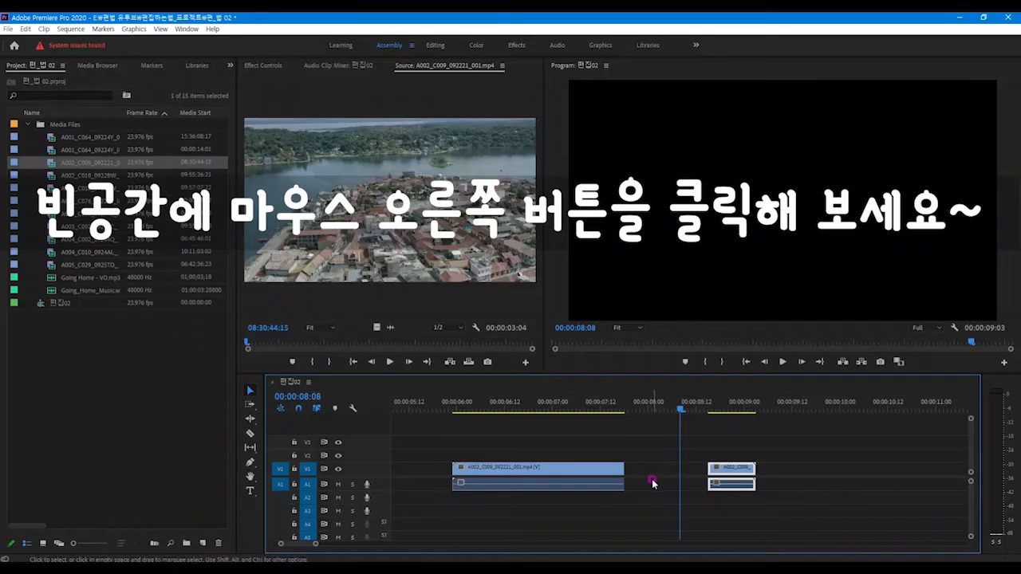
Step: Close the gap between the two A002_C009_092221_001.mp4 segments with Ripple Delete
{"action": "right_click", "coordinate": [659, 470]}
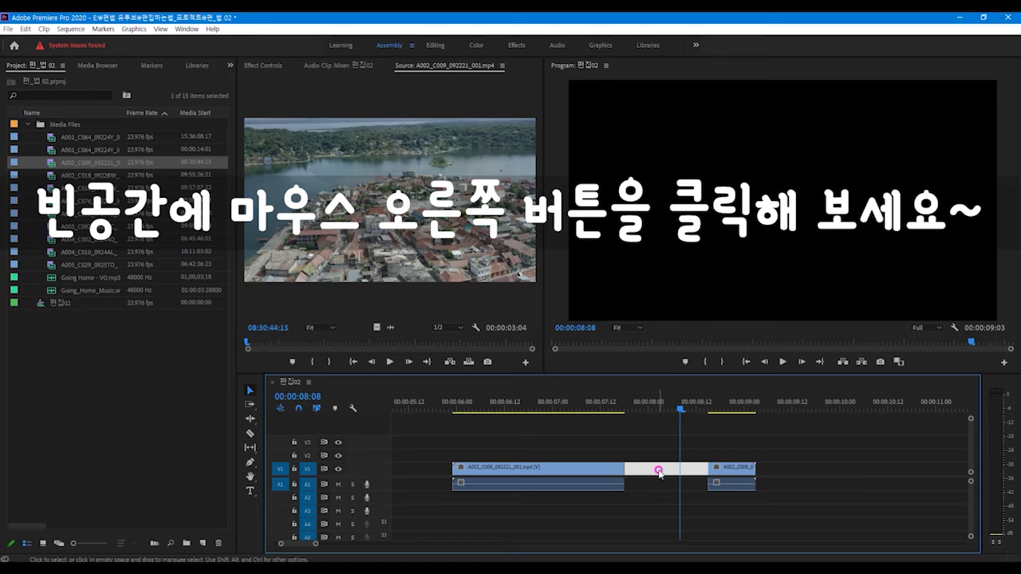
{"action": "right_click", "coordinate": [659, 471]}
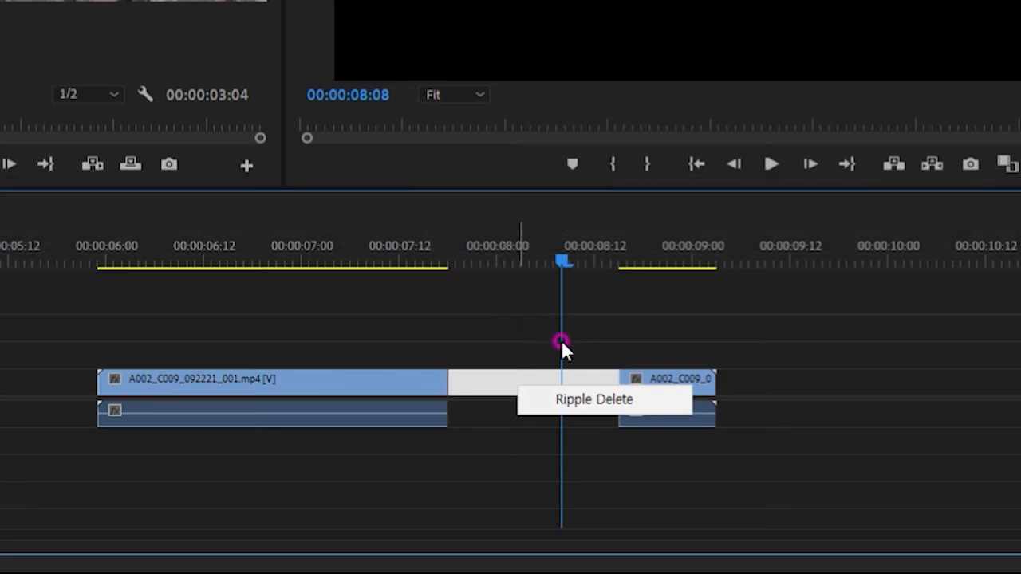
{"action": "left_click", "coordinate": [594, 400]}
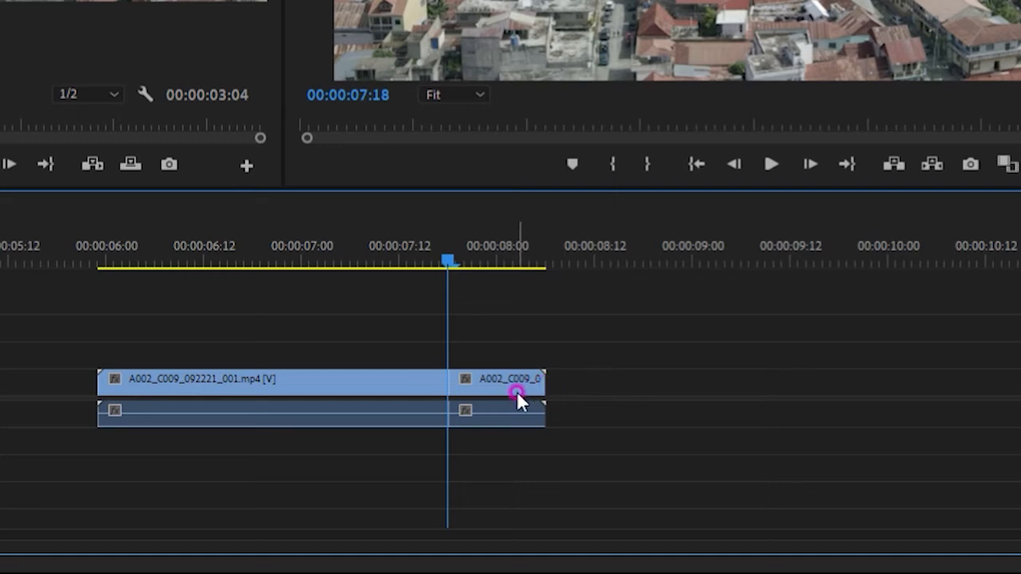
Step: Scrub and play across the join between the two A002_C009_092221_001.mp4 segments, stopping at 00:00:08:00
{"action": "left_click_drag", "start_coordinate": [445, 261], "coordinate": [492, 261]}
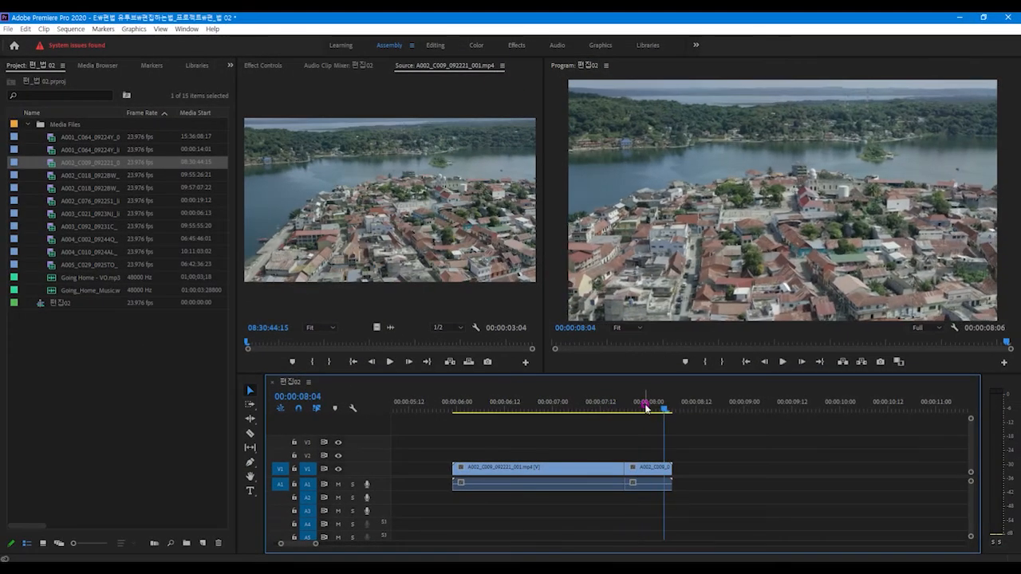
{"action": "mouse_move", "coordinate": [646, 408]}
{"action": "left_mouse_down"}
{"action": "mouse_move", "coordinate": [602, 411]}
{"action": "mouse_move", "coordinate": [647, 412]}
{"action": "left_mouse_up"}
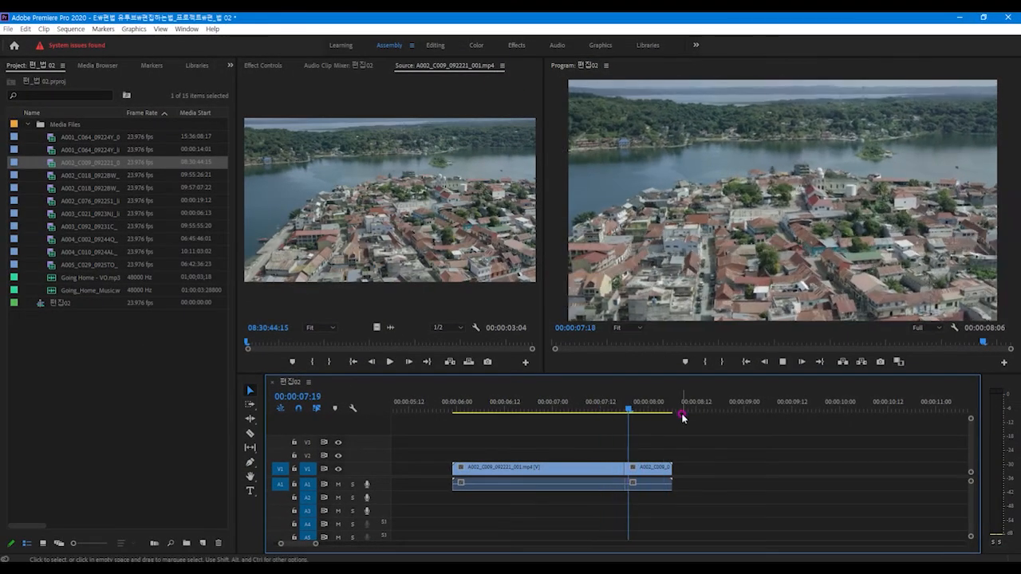
{"action": "key", "text": "equal"}
{"action": "key", "text": "equal"}
{"action": "key", "text": "minus"}
{"action": "key", "text": "minus"}
{"action": "key", "text": "minus"}
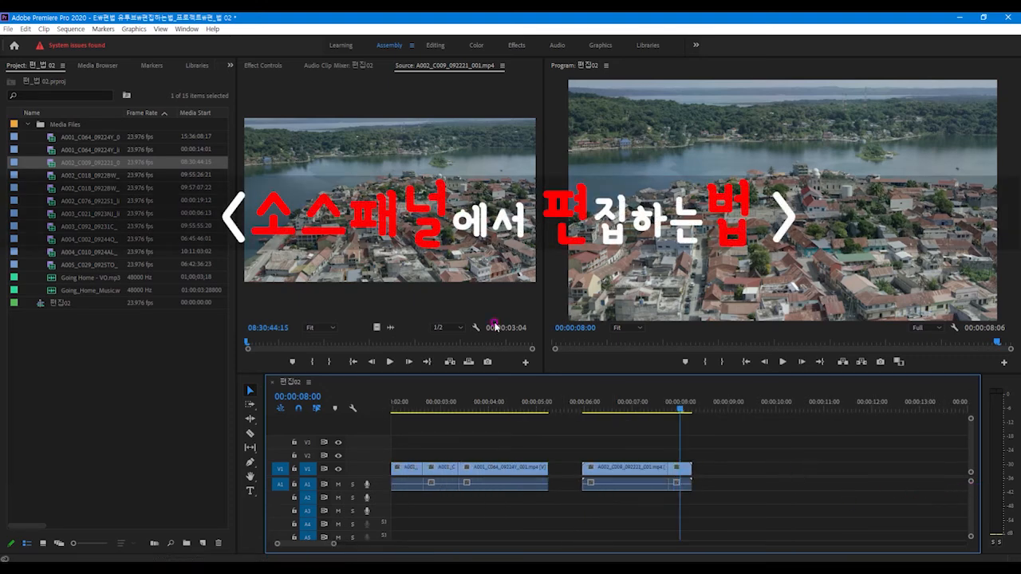
Step: Open A002_C018_0922BW_001.mp4 from the project in the Source Monitor
{"action": "left_click", "coordinate": [329, 100]}
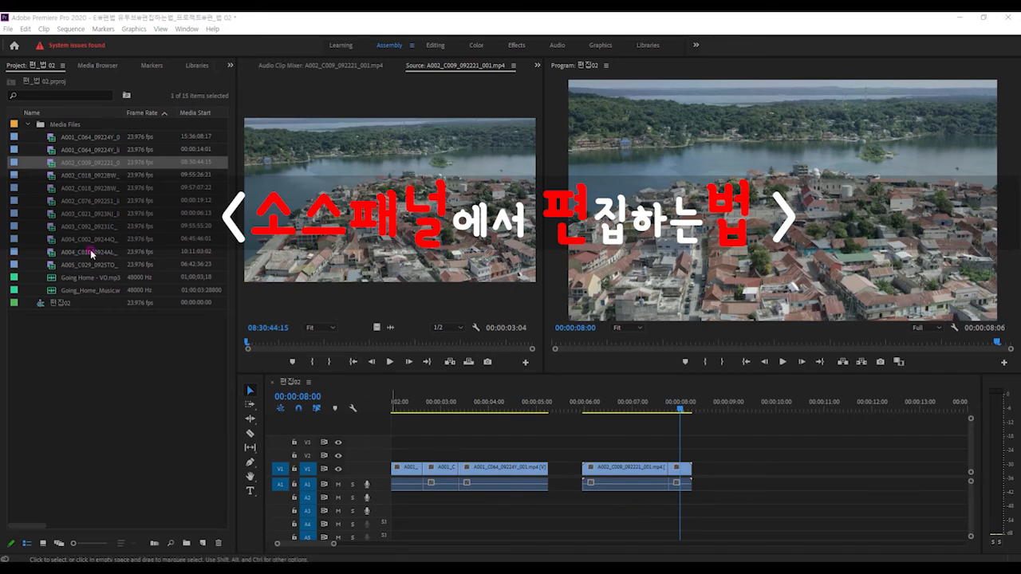
{"action": "left_click", "coordinate": [49, 176]}
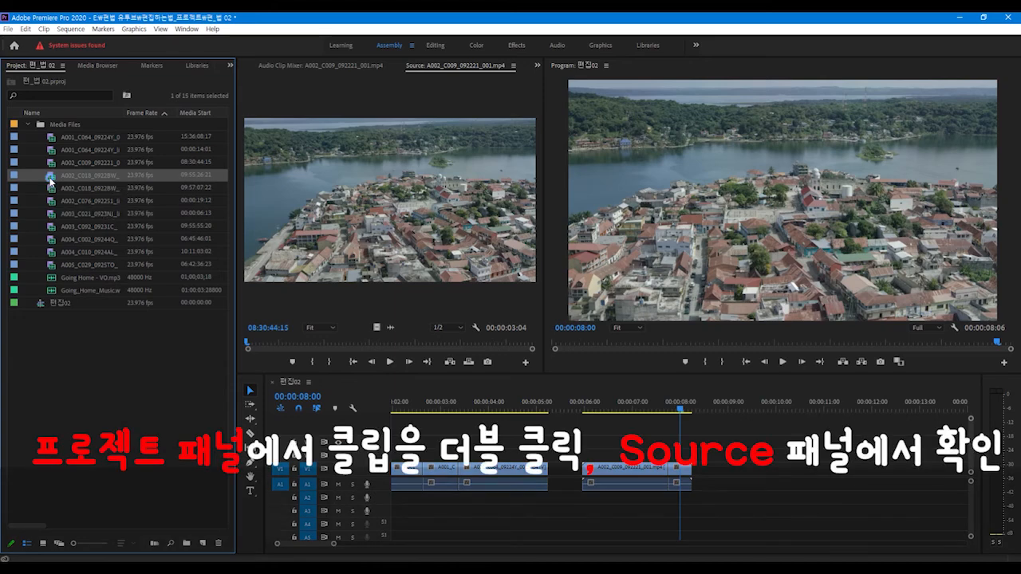
{"action": "double_click", "coordinate": [50, 180]}
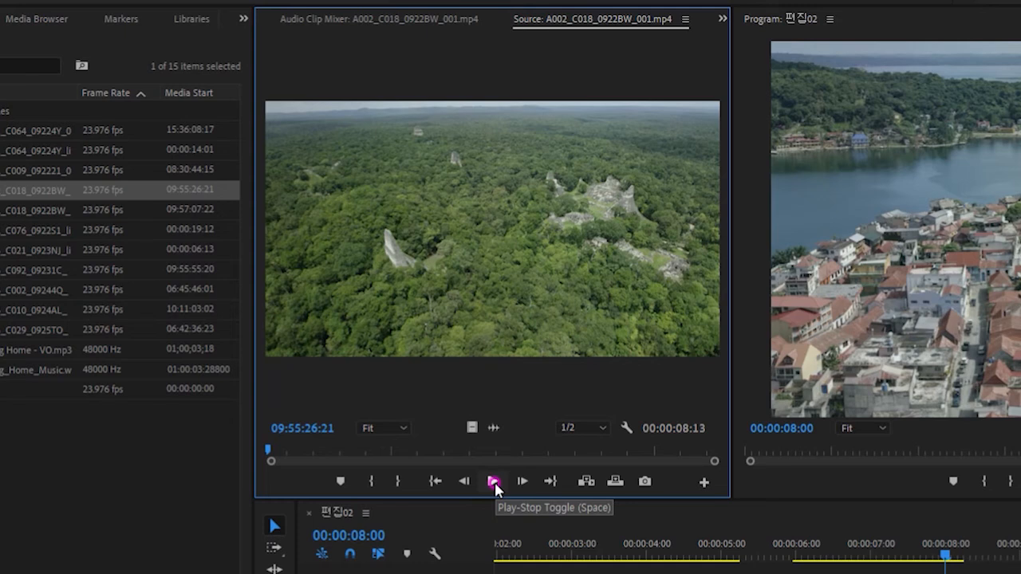
Step: Preview the forest clip in the Source Monitor and place its playhead at 09:55:28:15
{"action": "left_click", "coordinate": [494, 483]}
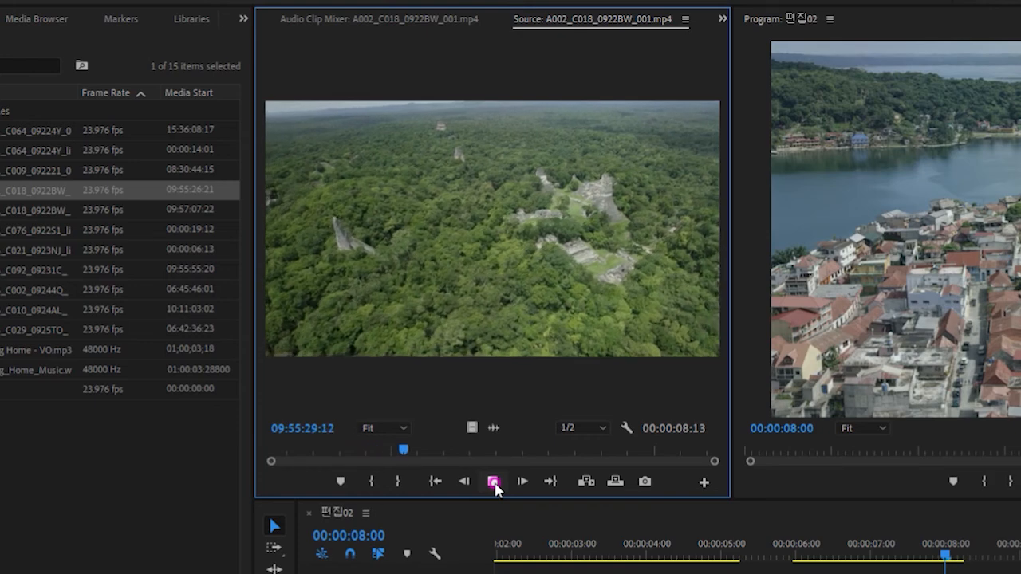
{"action": "left_click", "coordinate": [495, 482]}
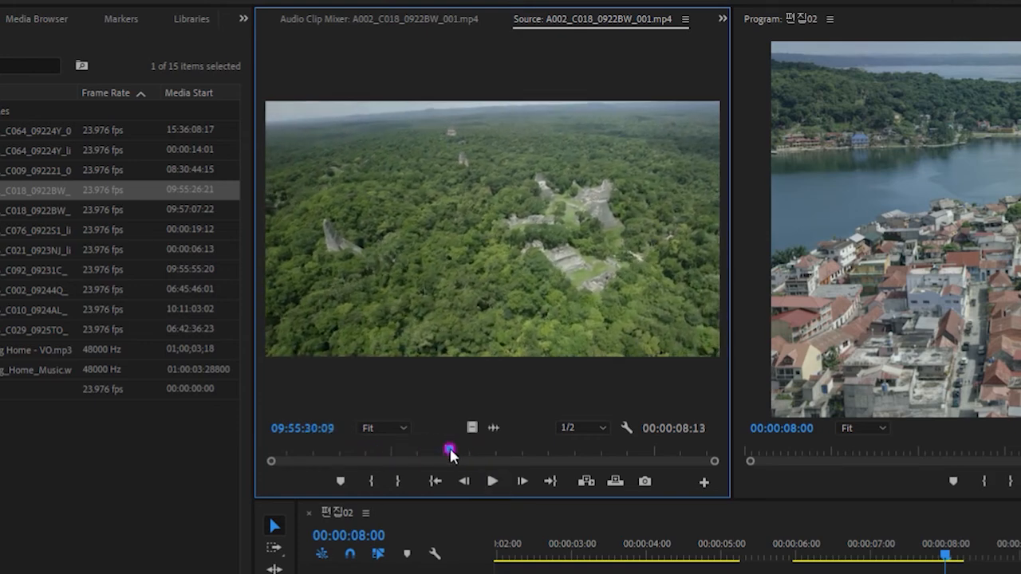
{"action": "left_click_drag", "start_coordinate": [449, 450], "coordinate": [356, 455]}
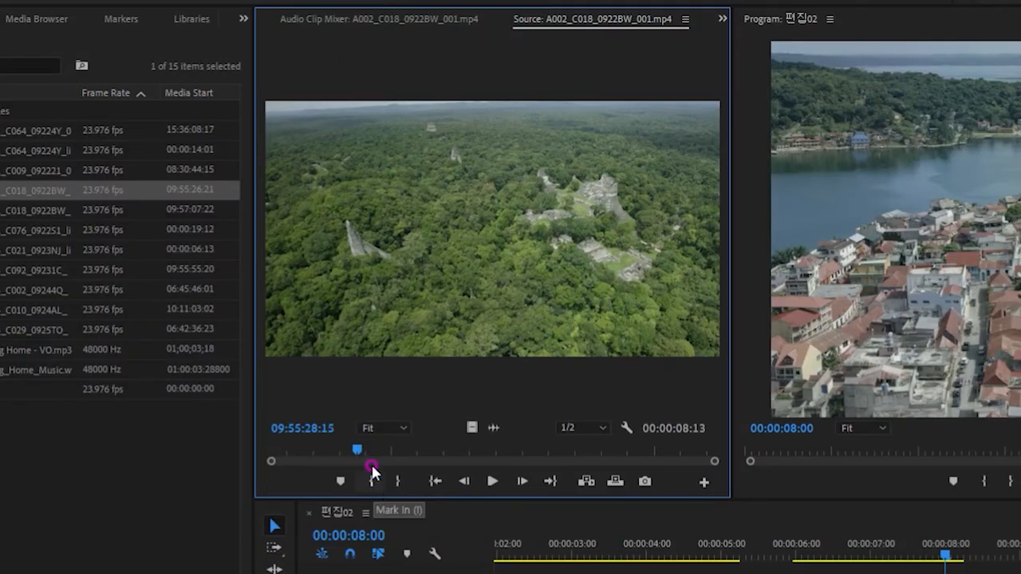
Step: Play the forest clip from its start in the Source Monitor and mark the In point at 09:55:28:21
{"action": "left_click_drag", "start_coordinate": [357, 451], "coordinate": [263, 454]}
{"action": "key", "text": "space"}
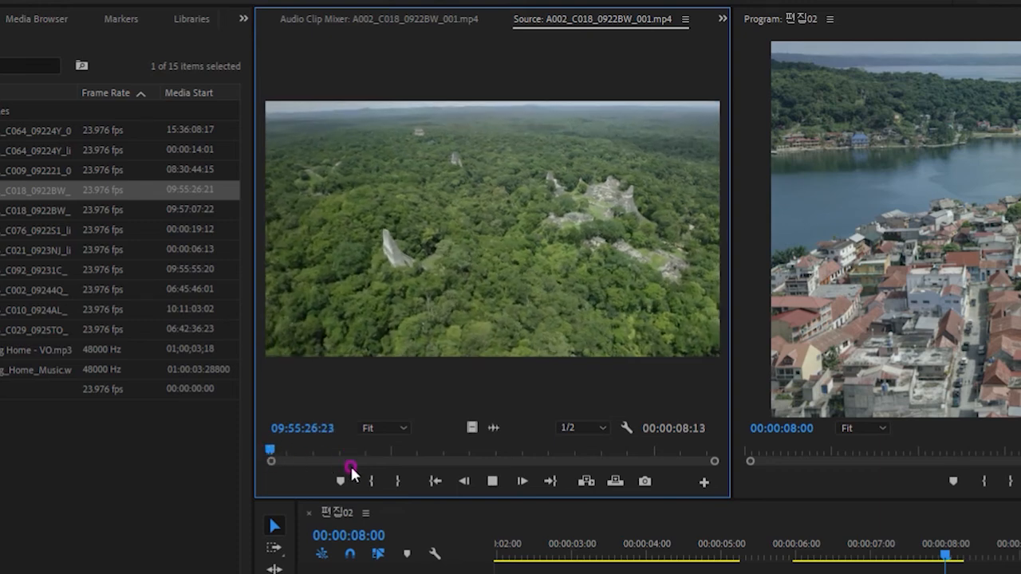
{"action": "key", "text": "space"}
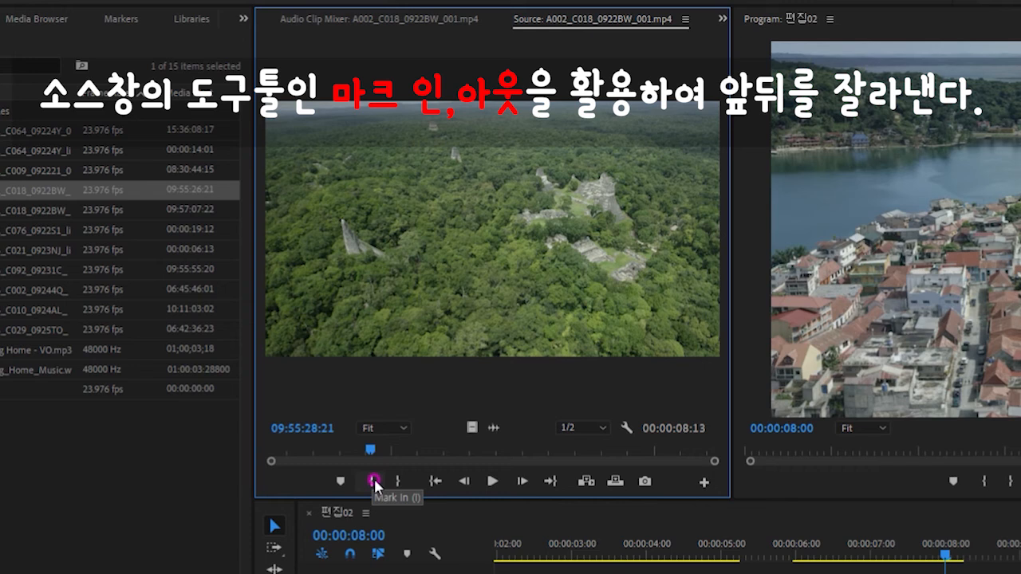
{"action": "left_click", "coordinate": [374, 482]}
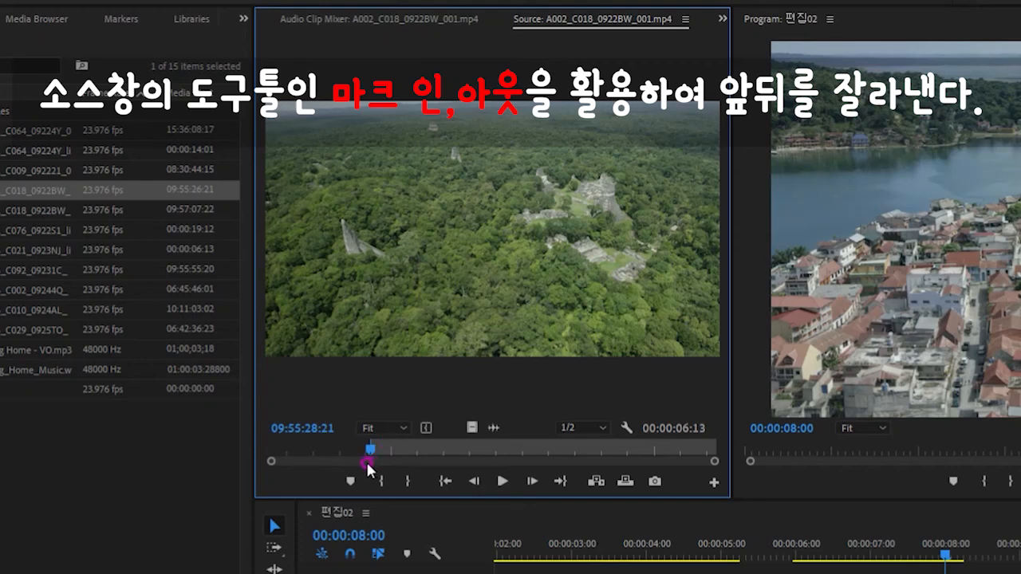
Step: Play on from the In point and mark the forest clip's Out point at 09:55:32:11
{"action": "key", "text": "space"}
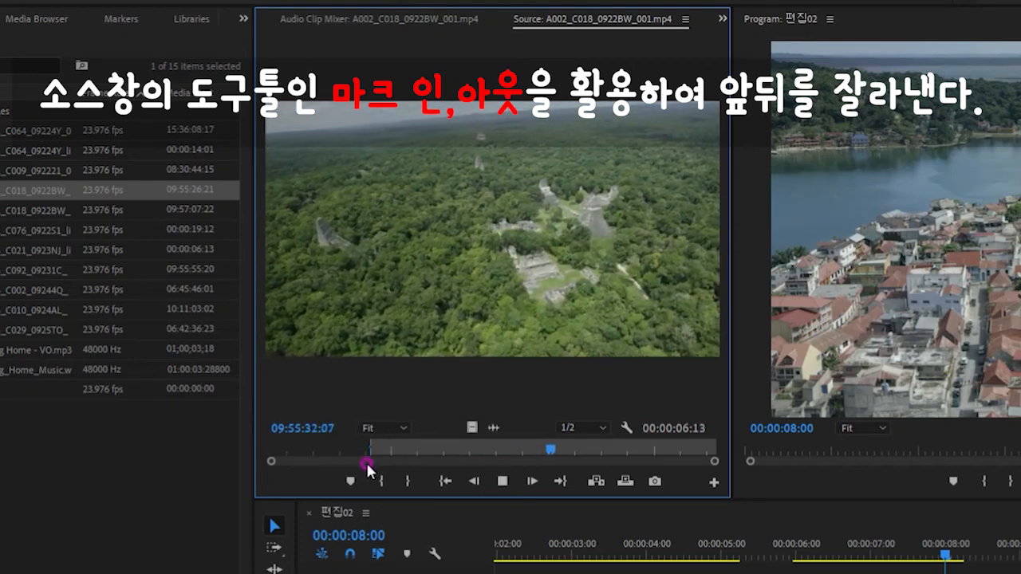
{"action": "key", "text": "space"}
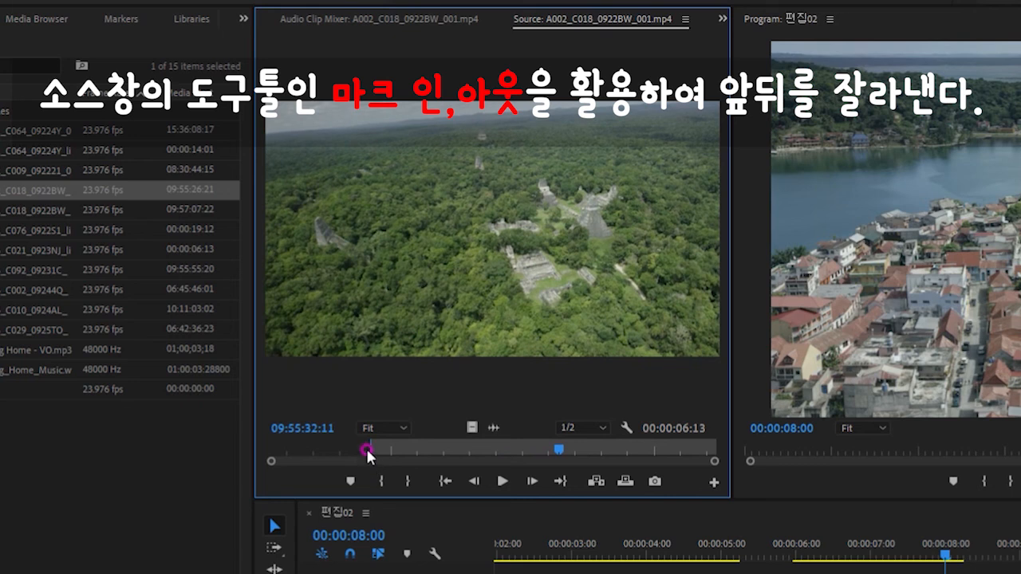
{"action": "key", "text": "o"}
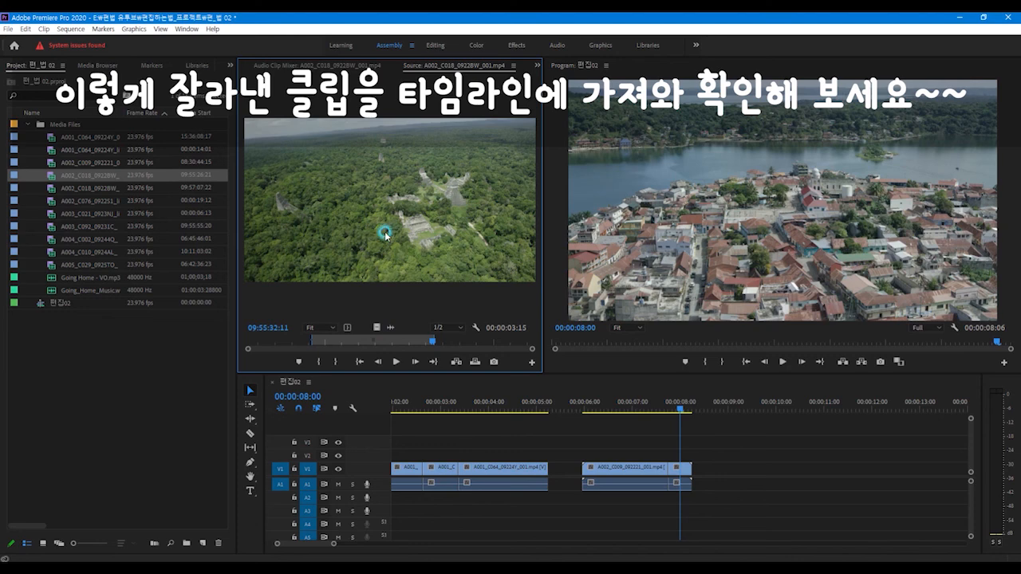
Step: Place the marked forest segment on V1 and A1 at about 00:00:08:12, after the last clip, and play it in the sequence
{"action": "left_click_drag", "start_coordinate": [389, 200], "coordinate": [706, 474]}
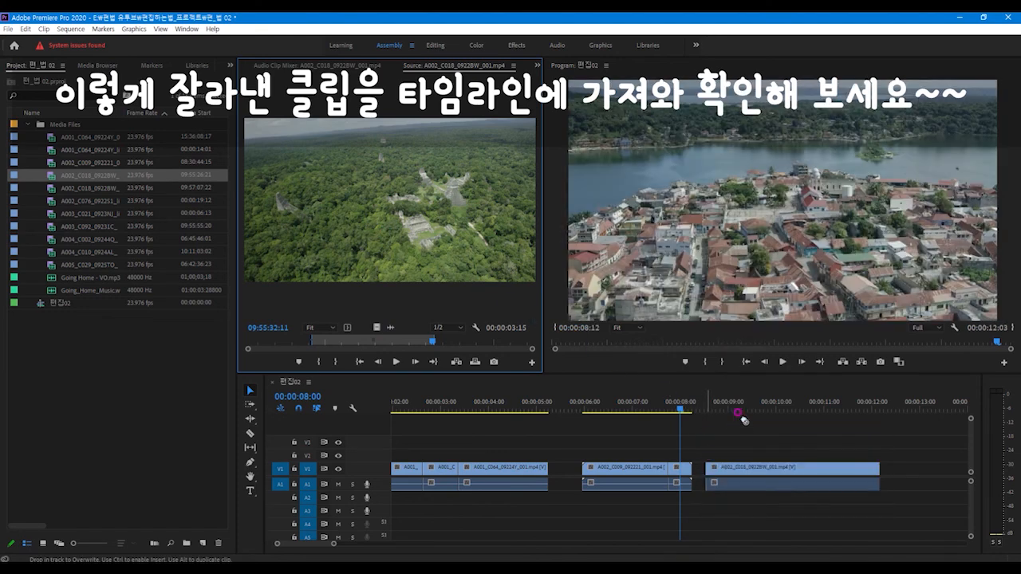
{"action": "left_click", "coordinate": [746, 401]}
{"action": "key", "text": "space"}
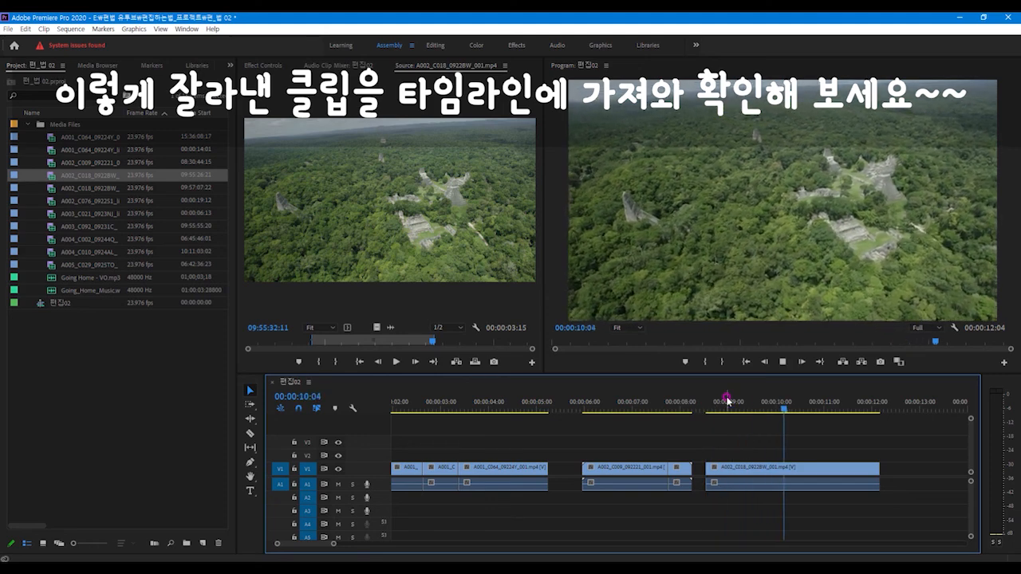
Step: Check the end of the forest segment in the sequence and replay it from near its start
{"action": "key", "text": "minus"}
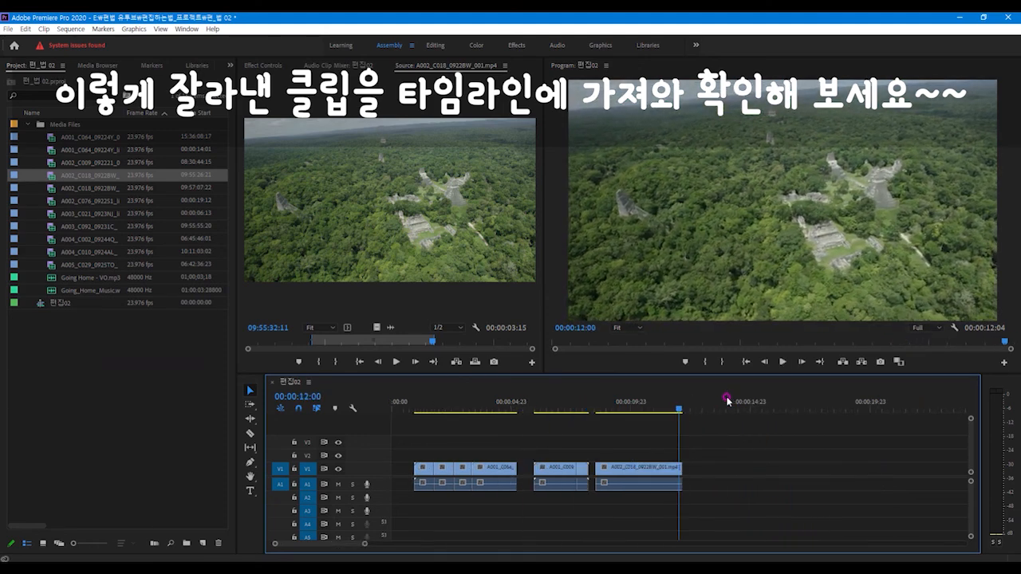
{"action": "key", "text": "Left"}
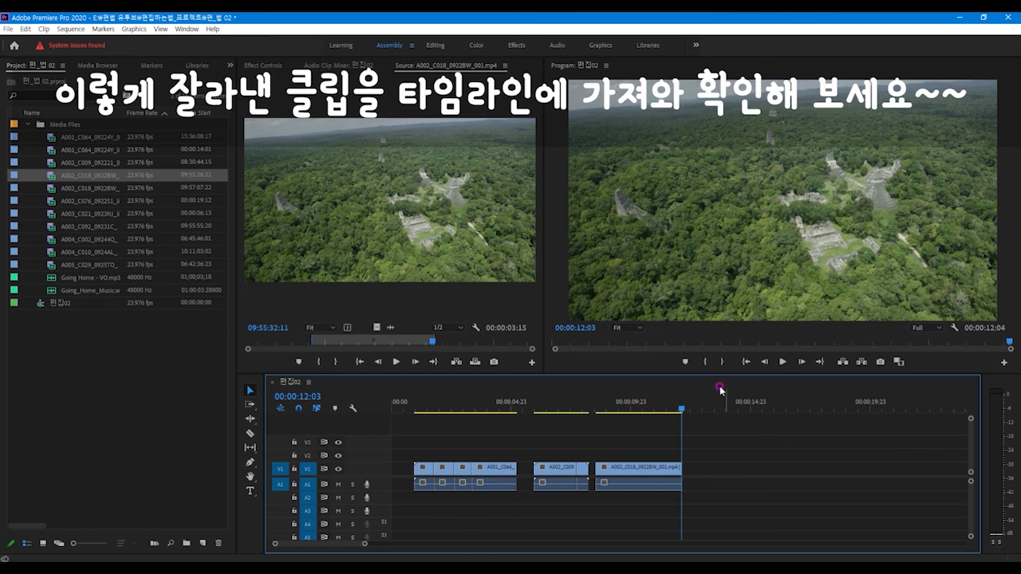
{"action": "left_click_drag", "start_coordinate": [680, 410], "coordinate": [599, 413]}
{"action": "key", "text": "space"}
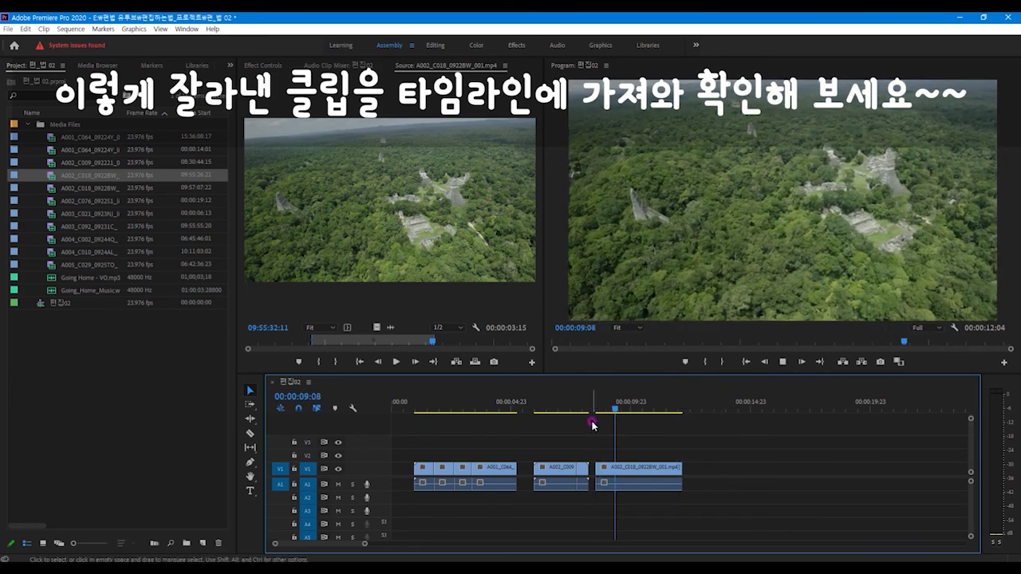